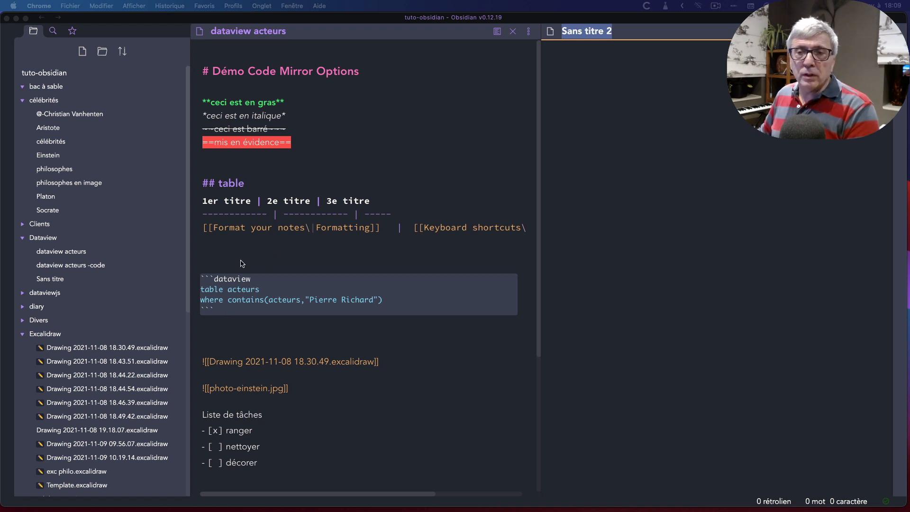
Step: Examine the dataview acteurs note in its Markdown source and in preview, from the formatting samples down to the task list
click(228, 284)
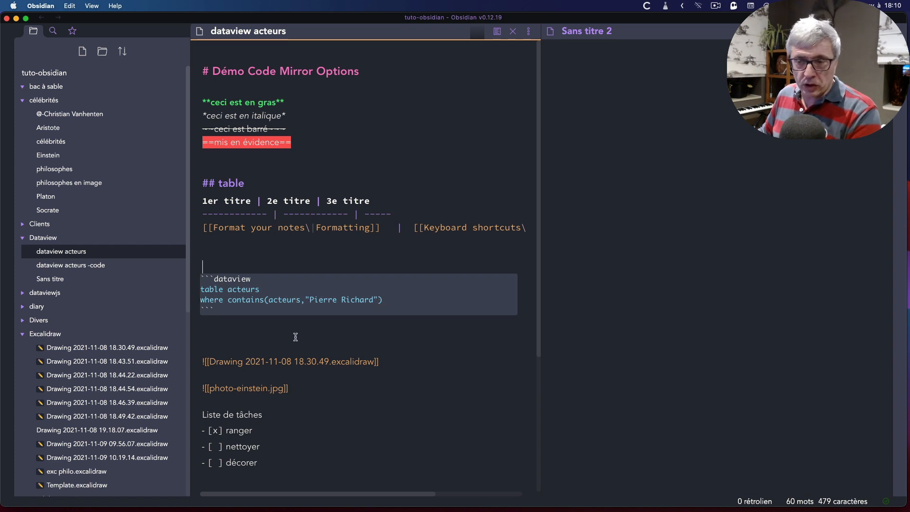
scroll(296, 337, down, 2)
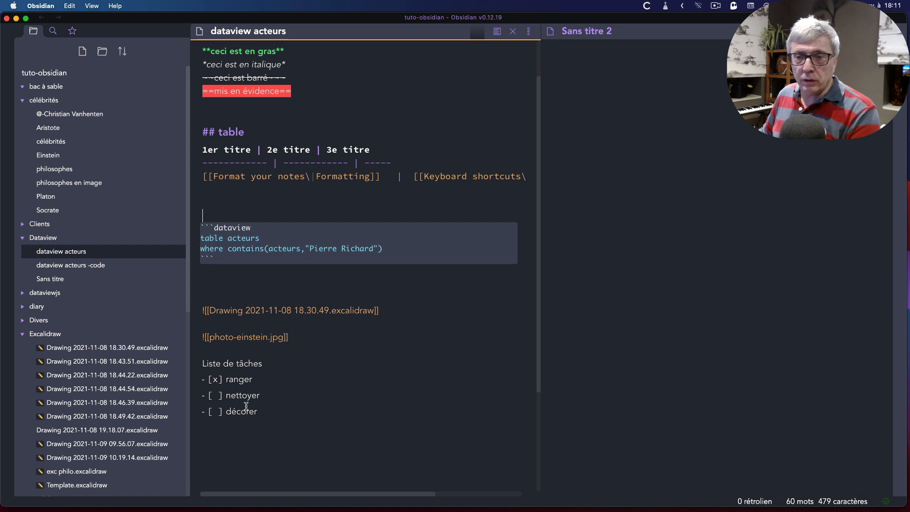
click(498, 33)
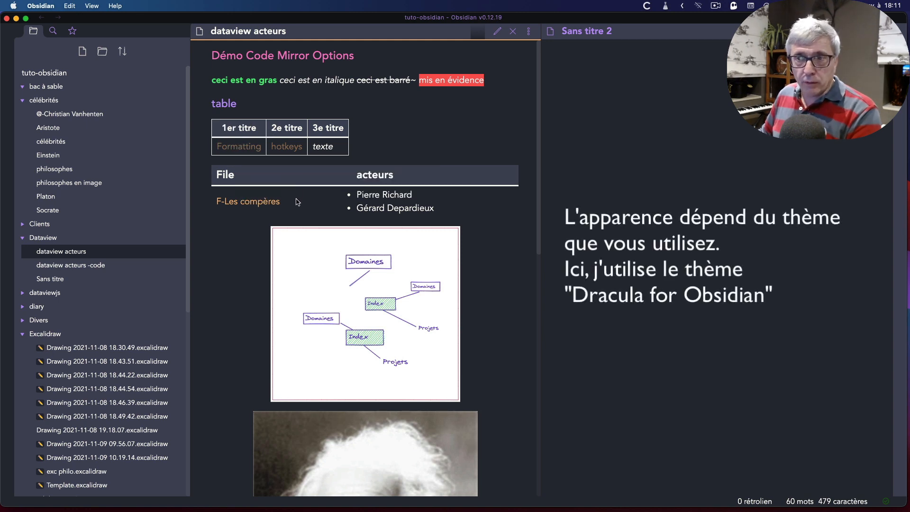
scroll(373, 297, down, 1)
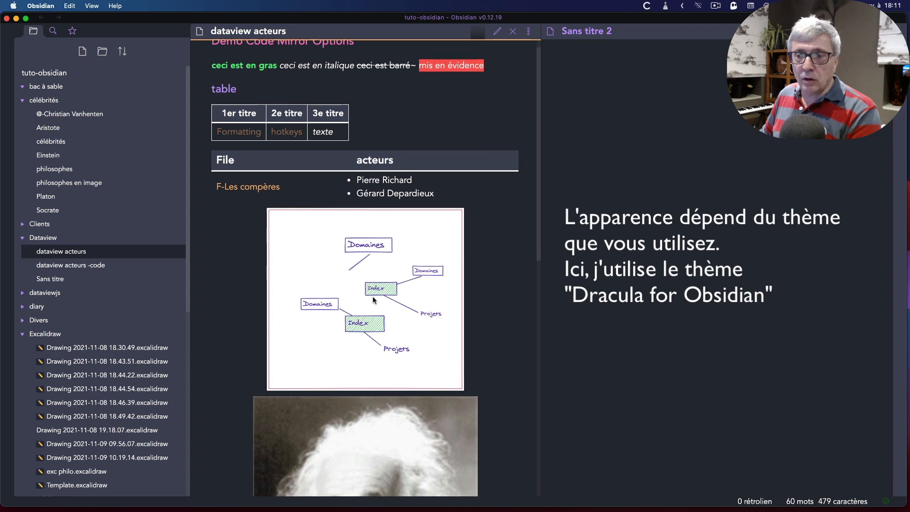
scroll(372, 296, down, 10)
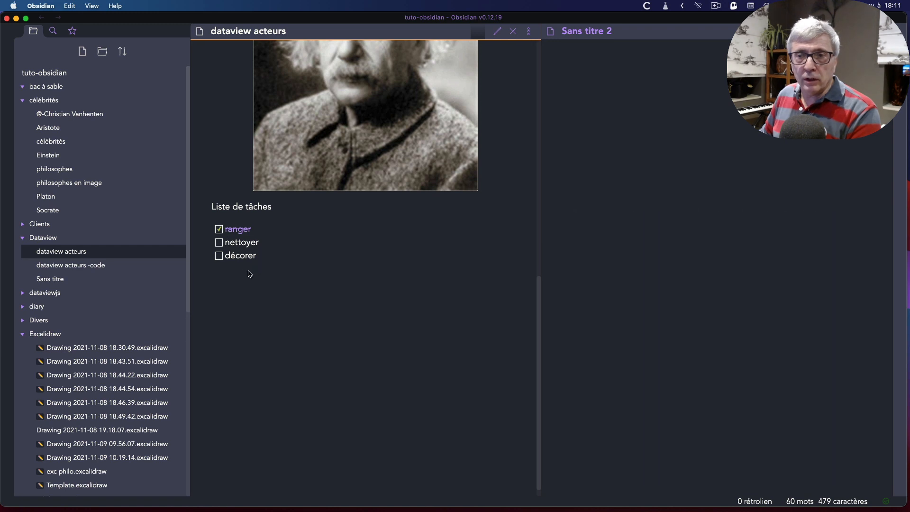
Step: In the previewed task list, check off nettoyer and toggle ranger off and back on
click(218, 231)
click(219, 242)
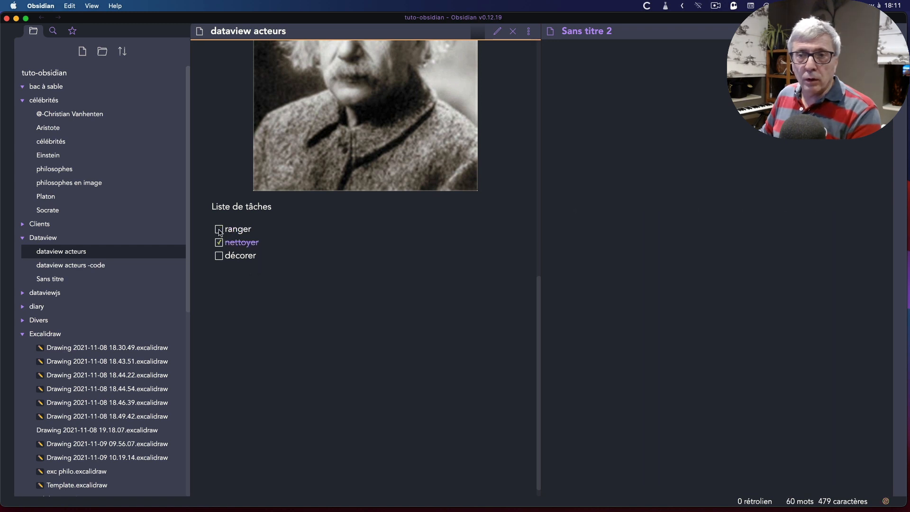
click(219, 229)
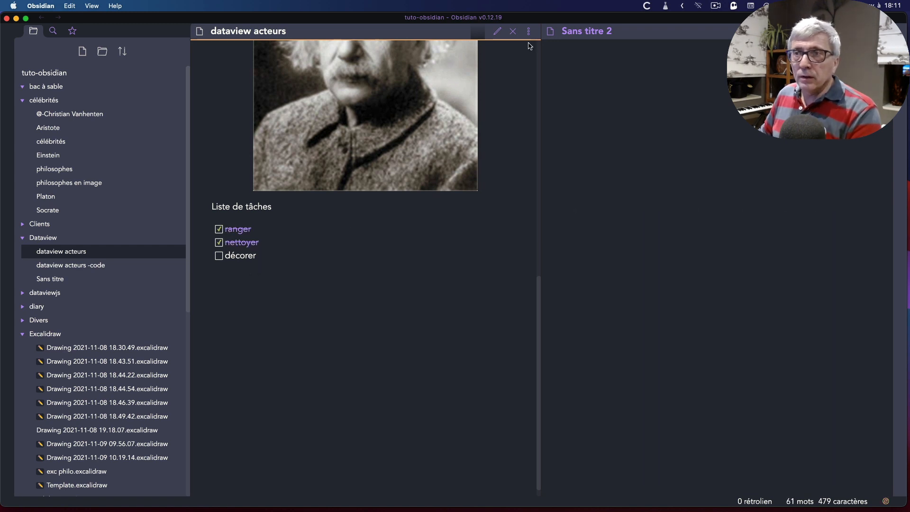
Step: Return the note to edit mode and clear the x from the ranger task's brackets in the Markdown source
click(497, 31)
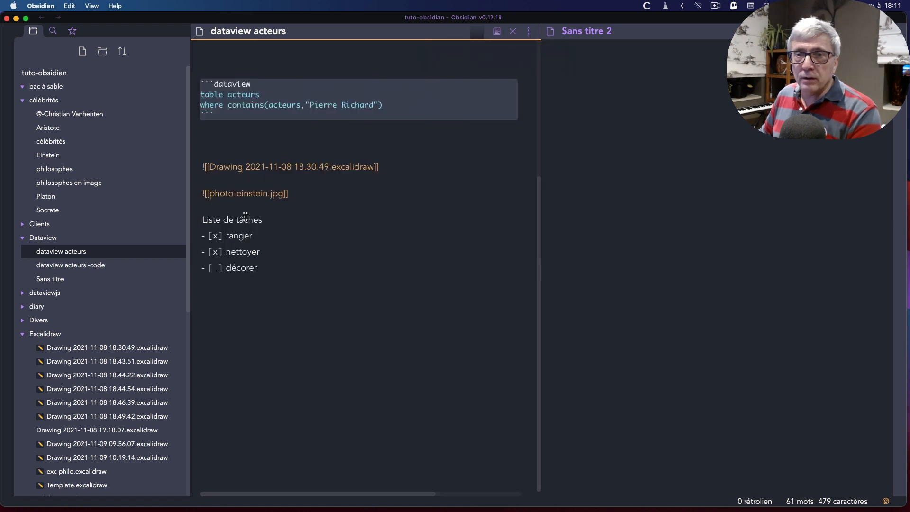
click(217, 239)
key(BackSpace)
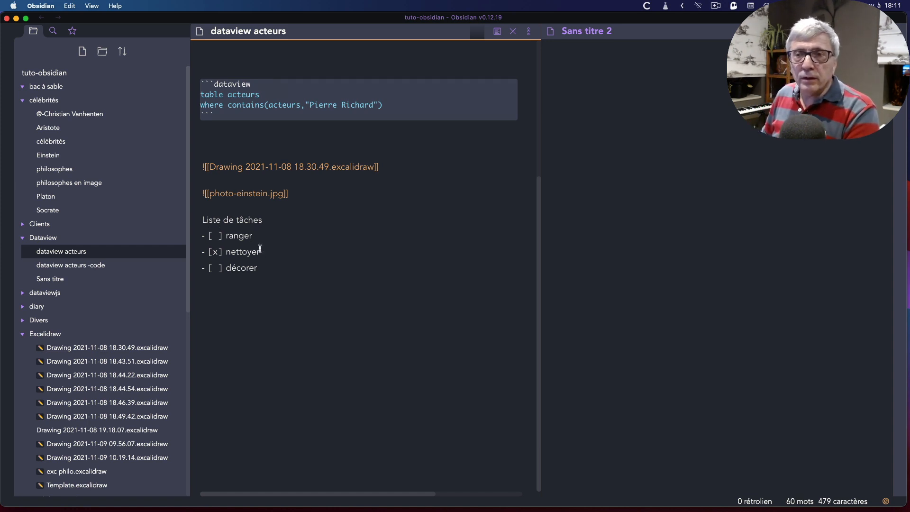
scroll(396, 402, up, 5)
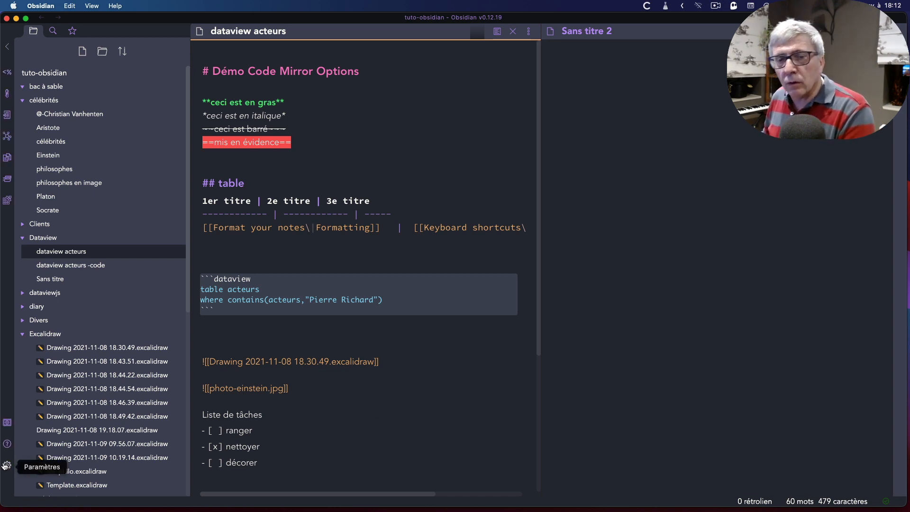
click(6, 465)
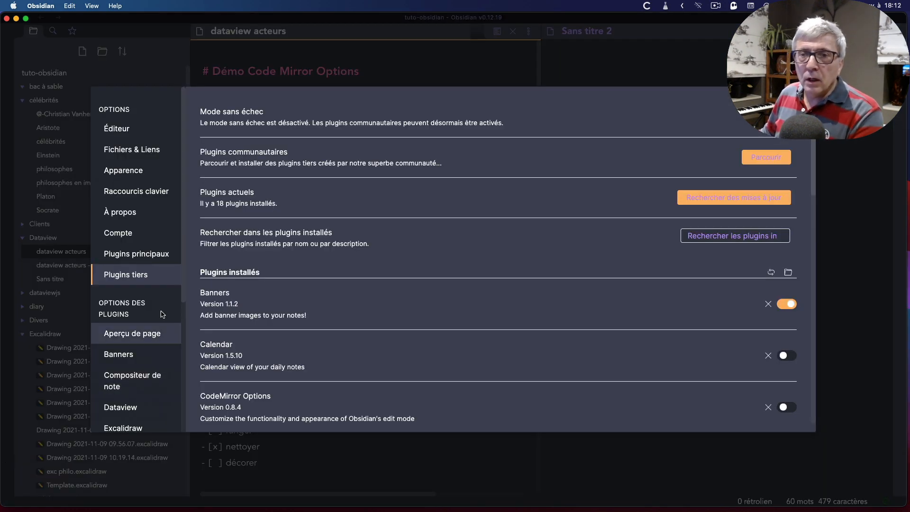
scroll(359, 347, down, 5)
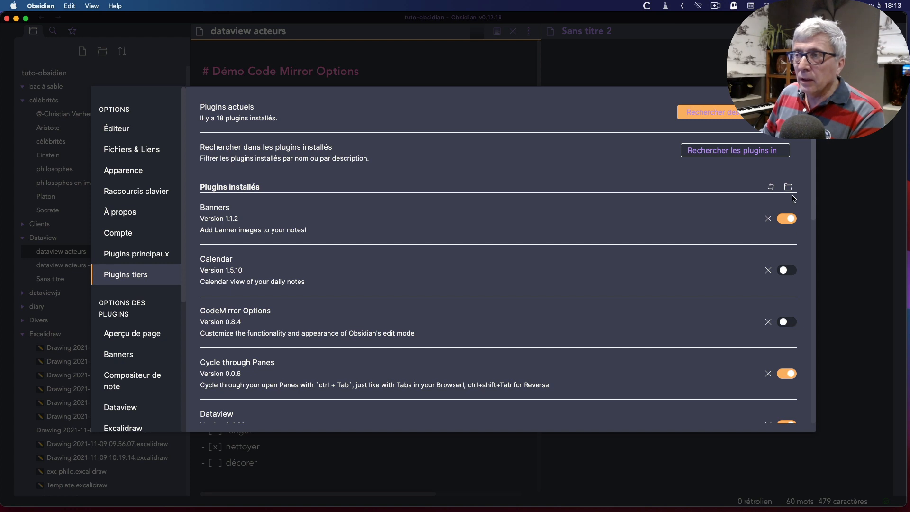
key(Escape)
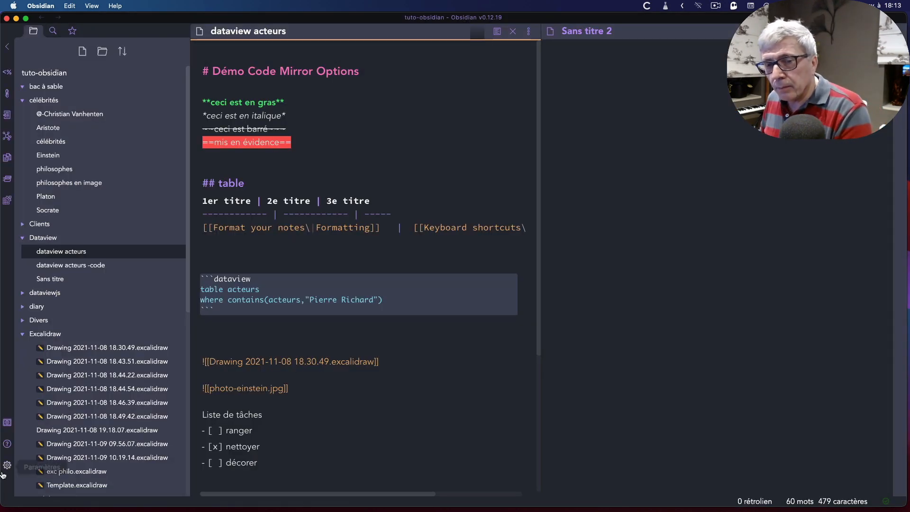
Step: Enable the CodeMirror Options community plugin in the settings and return to the note
click(7, 465)
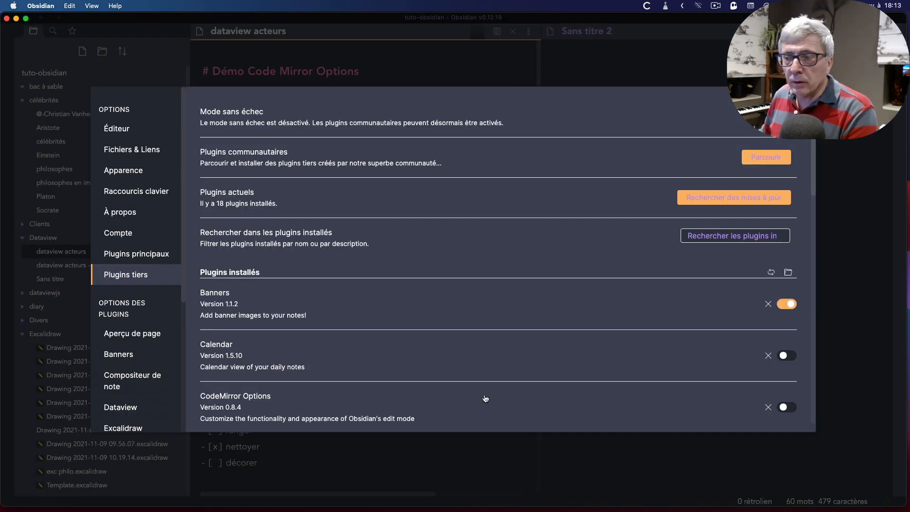
click(789, 408)
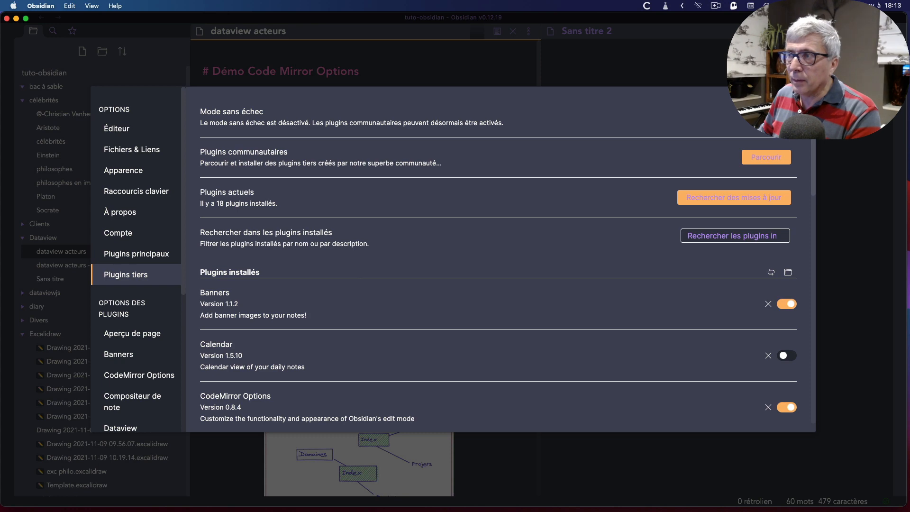
key(Escape)
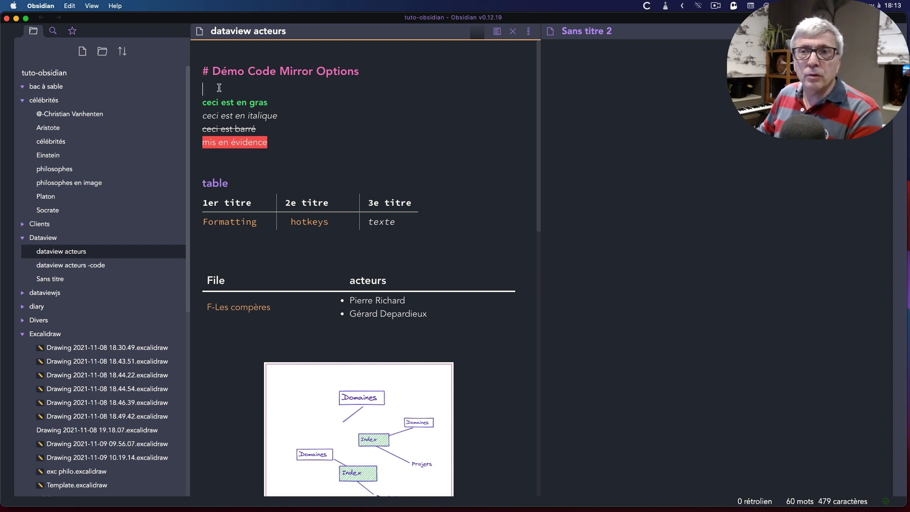
Step: Place the cursor in the bold, italic, highlighted and struck-through lines in turn to examine how each one's Markdown markup is displayed
click(247, 103)
click(240, 118)
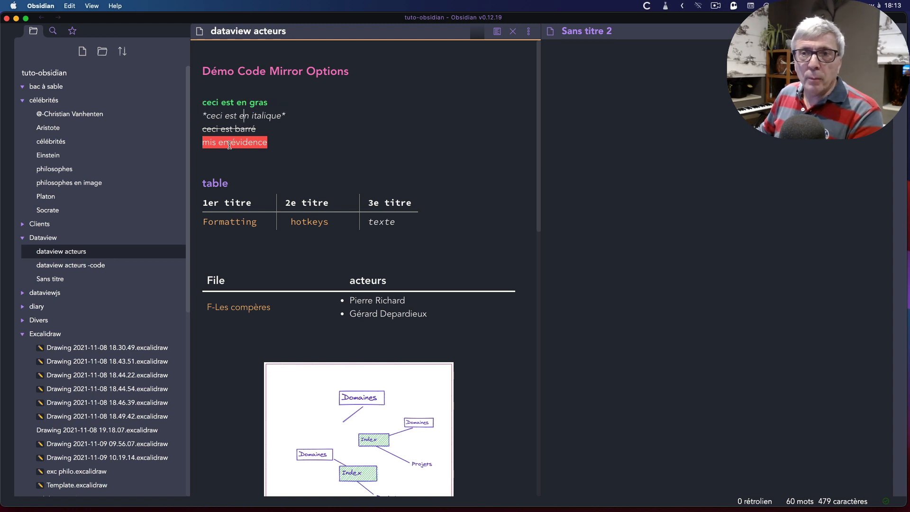
click(229, 145)
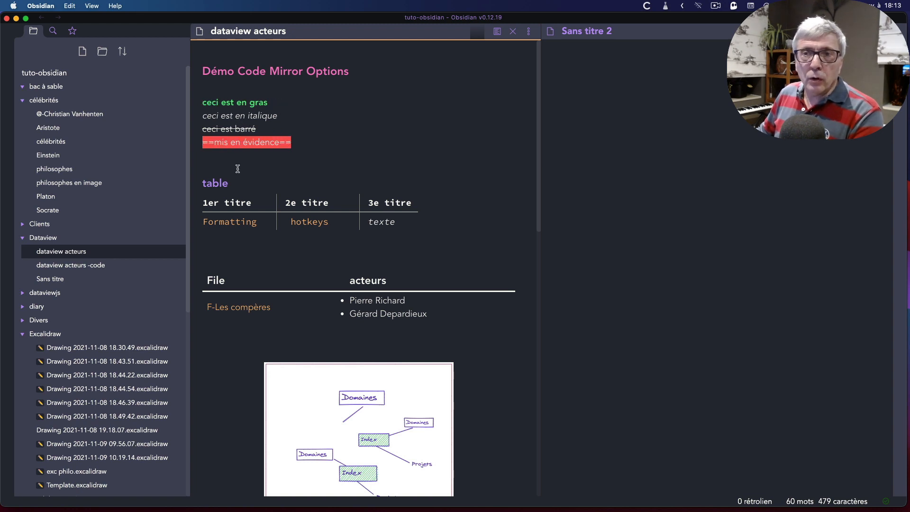
click(224, 130)
click(268, 93)
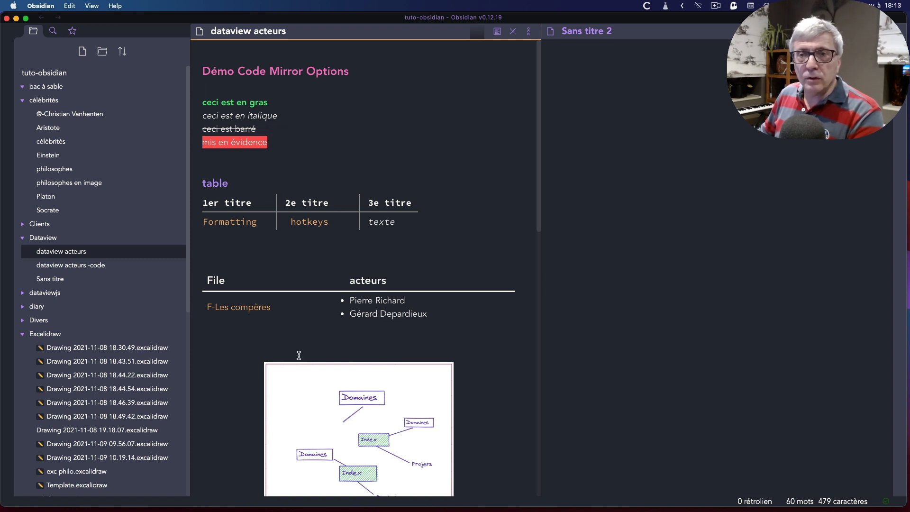
Step: Open the dataview acteurs note in a second pane and switch that pane to preview mode for comparison
super+click(63, 254)
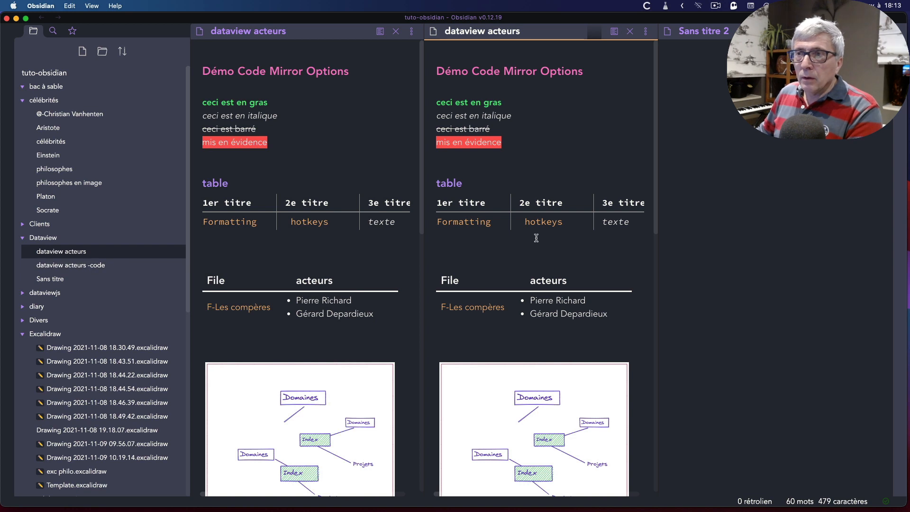
click(614, 32)
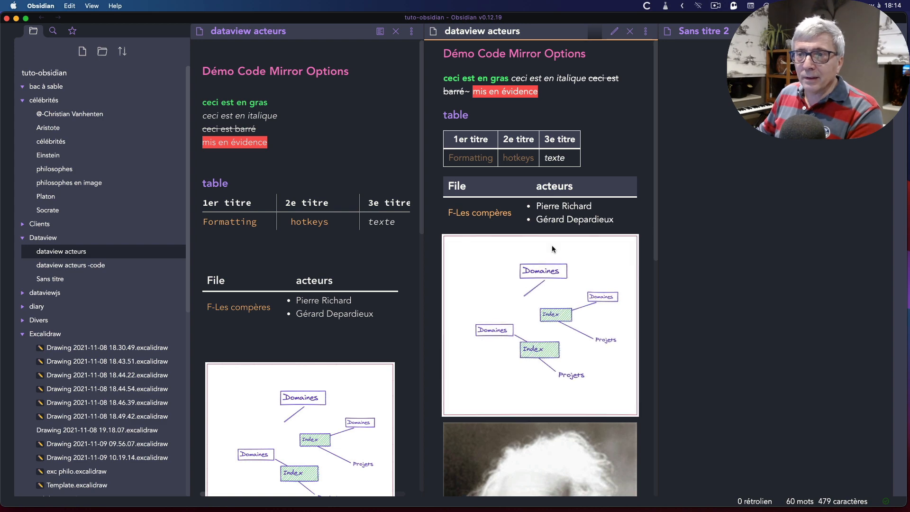
scroll(551, 245, down, 10)
scroll(551, 247, up, 10)
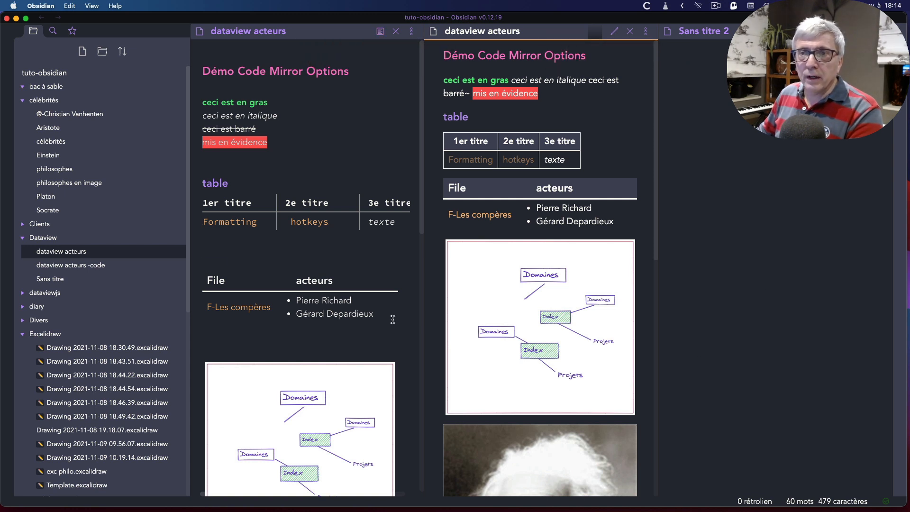
Step: In the editing pane, append "et c'est intéressant" to the italic line and add an empty line below it
click(286, 116)
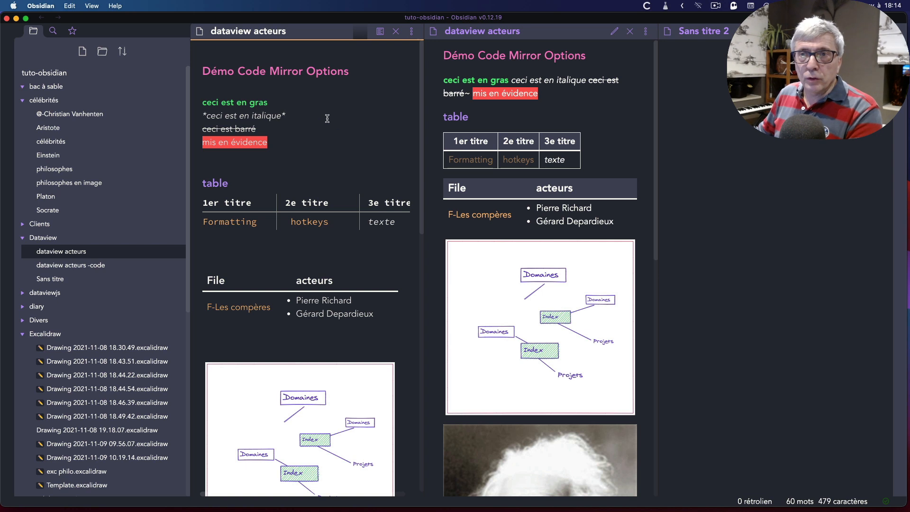
text(e)
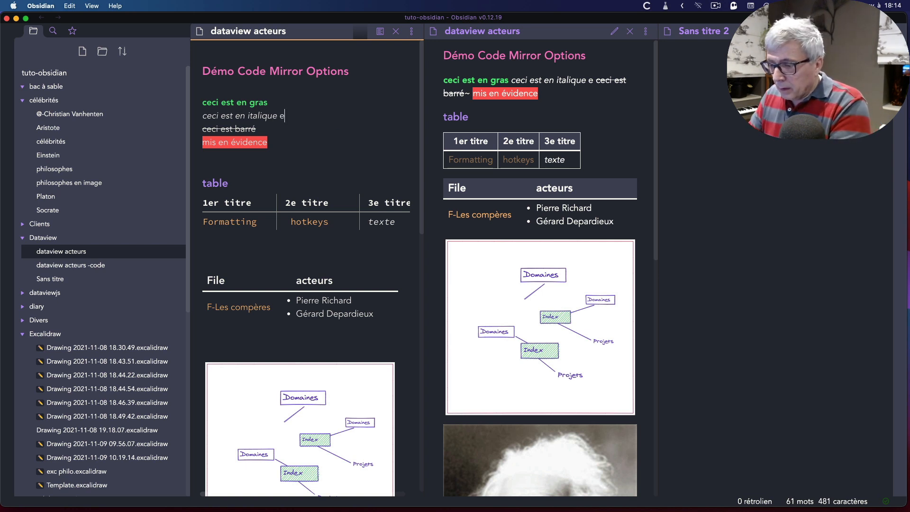
text(t c'est)
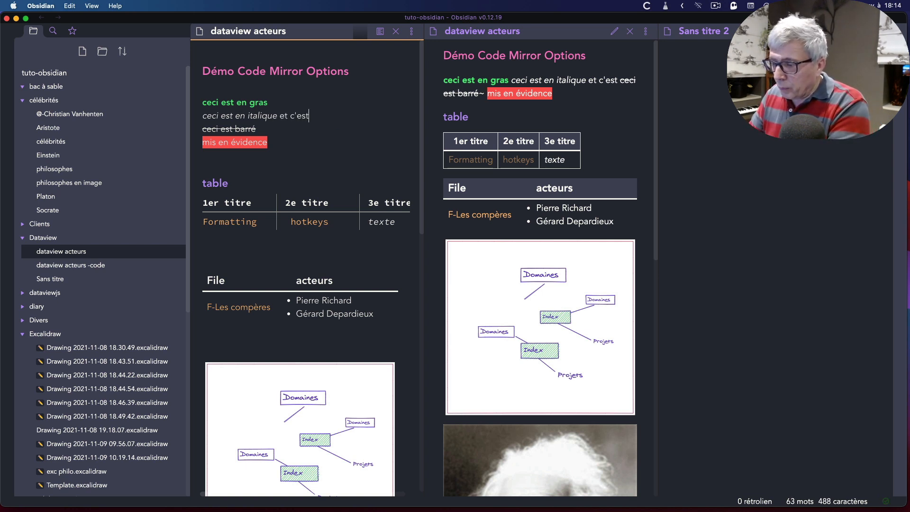
text( intéress)
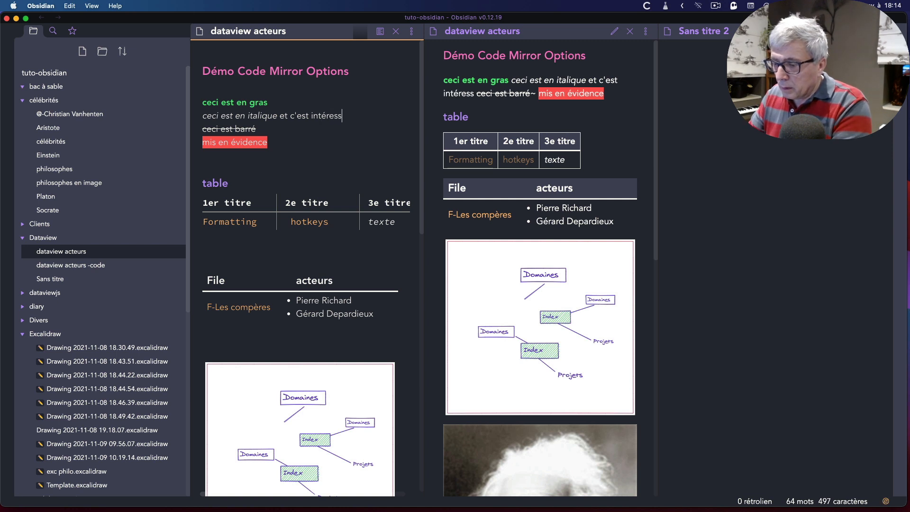
text(ant)
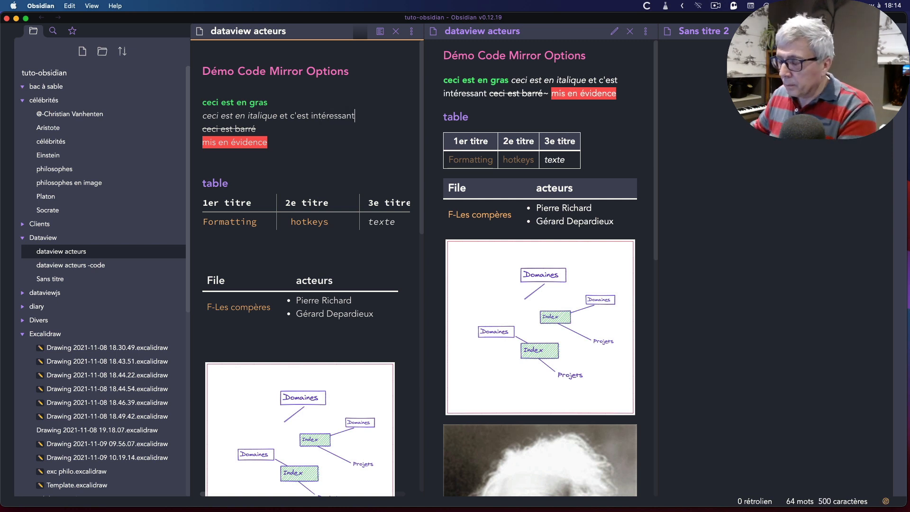
key(Return)
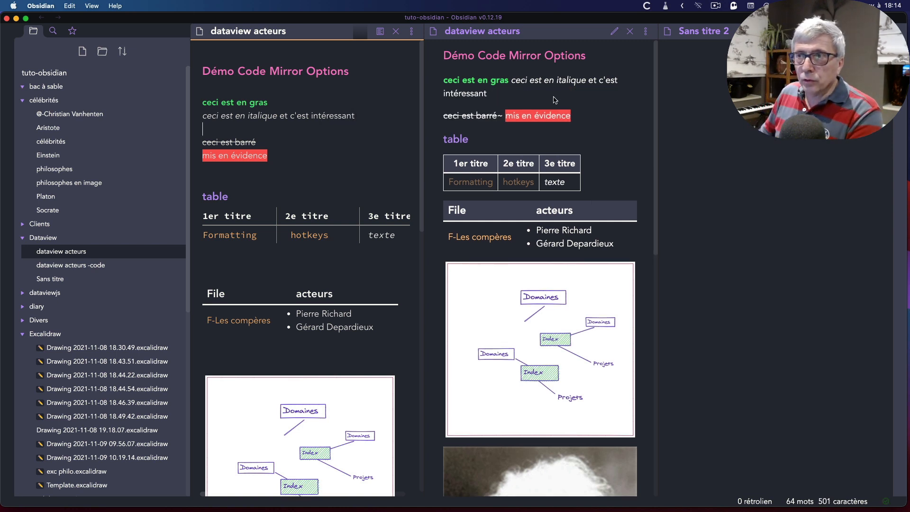
Step: Examine the added text in the preview pane by selecting the word "intéressant", and clear the selection
click(612, 84)
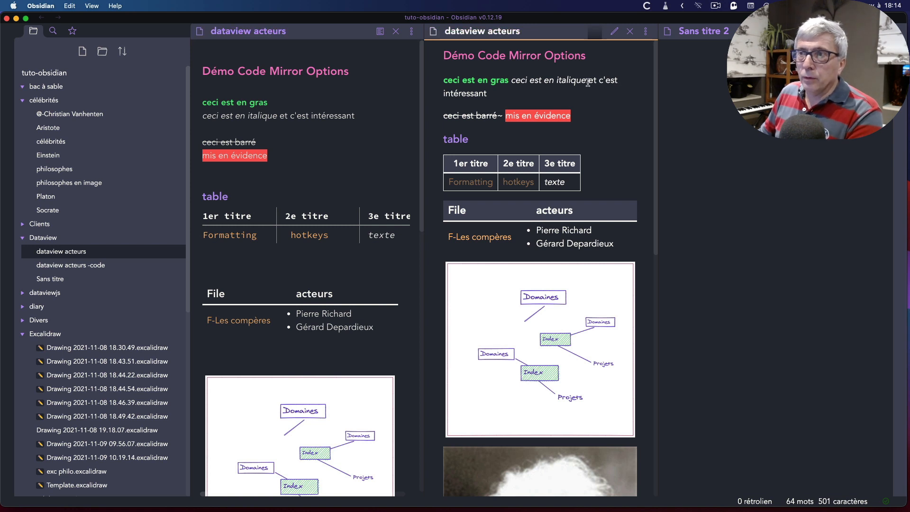
double_click(479, 96)
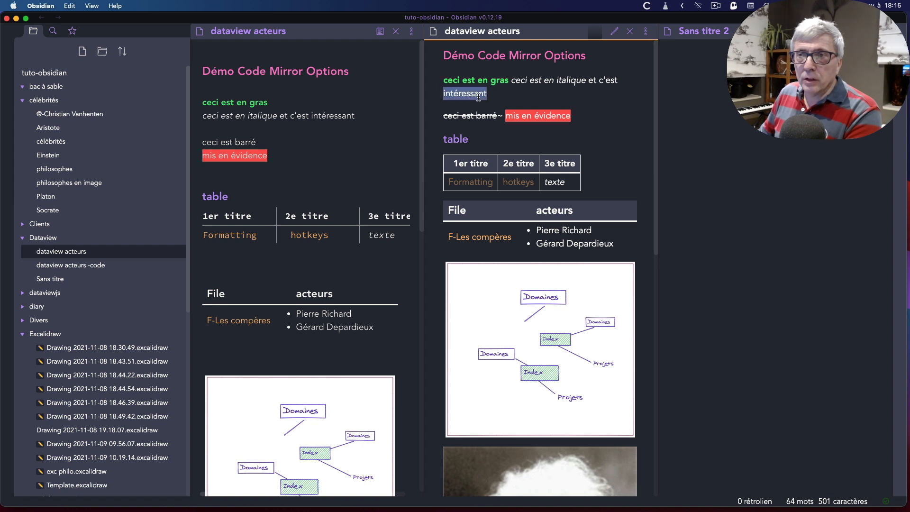
click(550, 95)
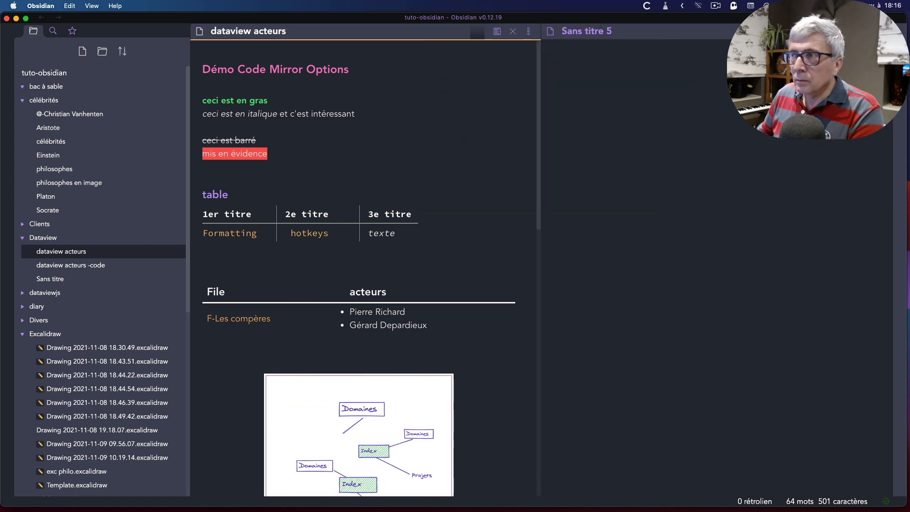
Step: Close the Sans titre 5 pane and check the Markdown markup of the bold, struck-through and highlighted lines and the table header
click(875, 31)
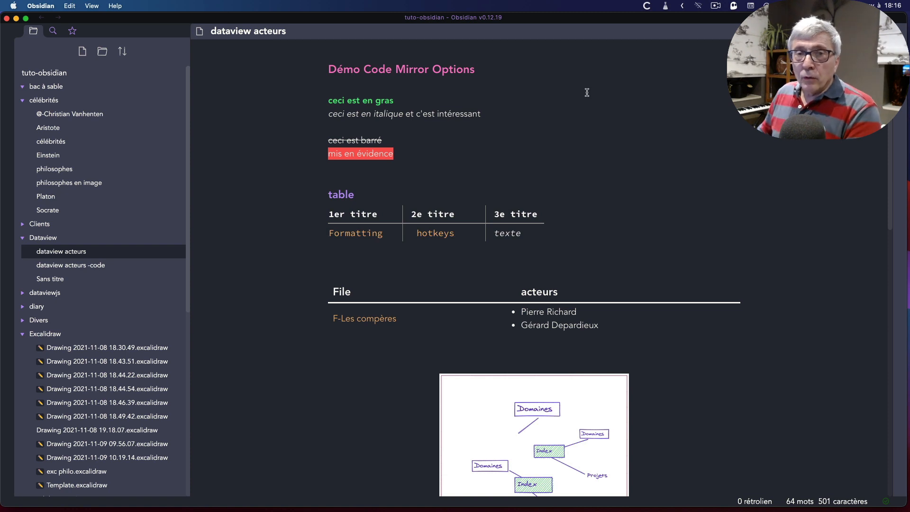
click(391, 100)
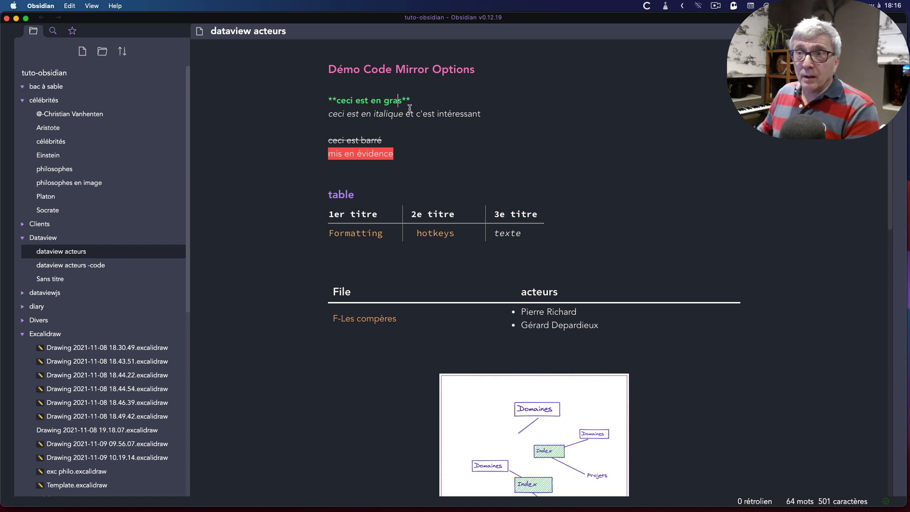
click(370, 141)
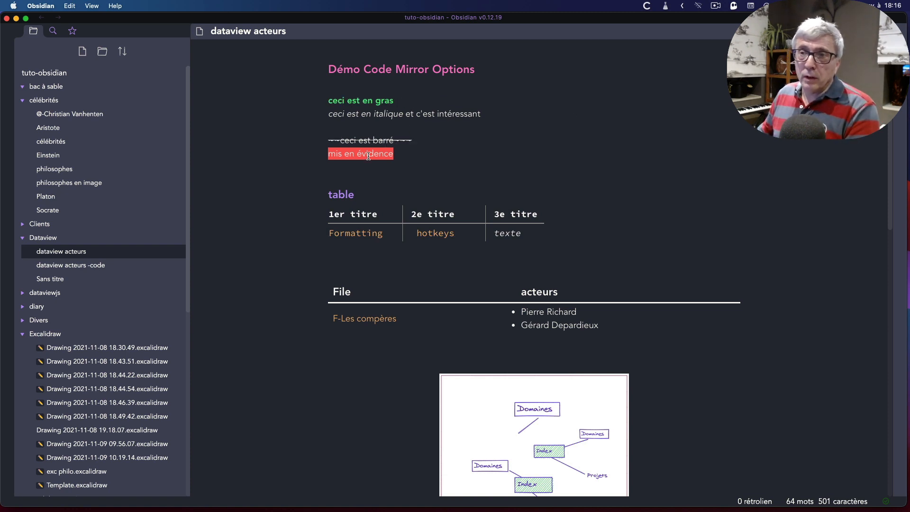
click(368, 156)
click(377, 213)
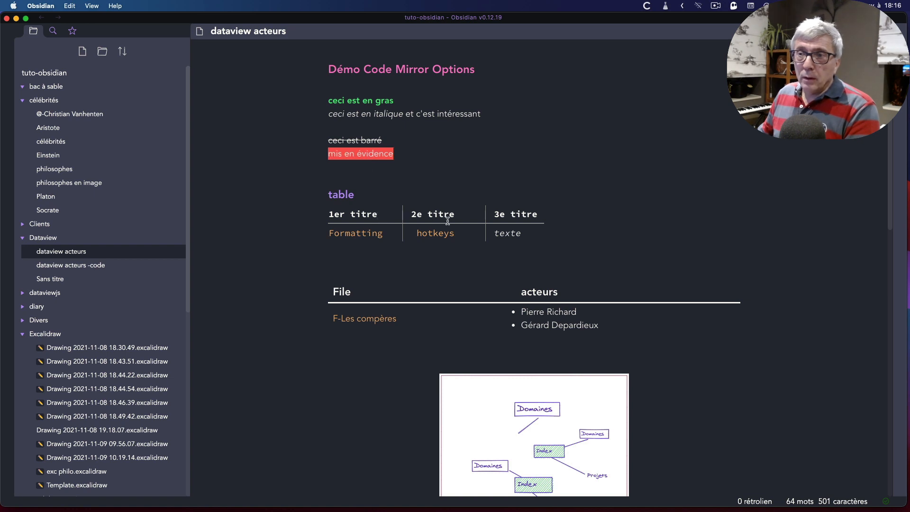
Step: Add a fourth column header "44" after "3e titre" in the Markdown table
click(441, 233)
click(365, 211)
key(Delete)
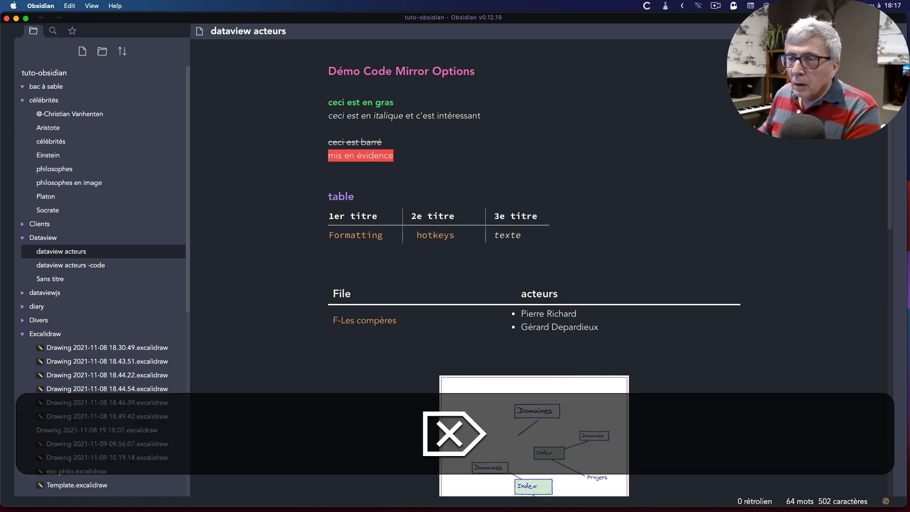
click(548, 192)
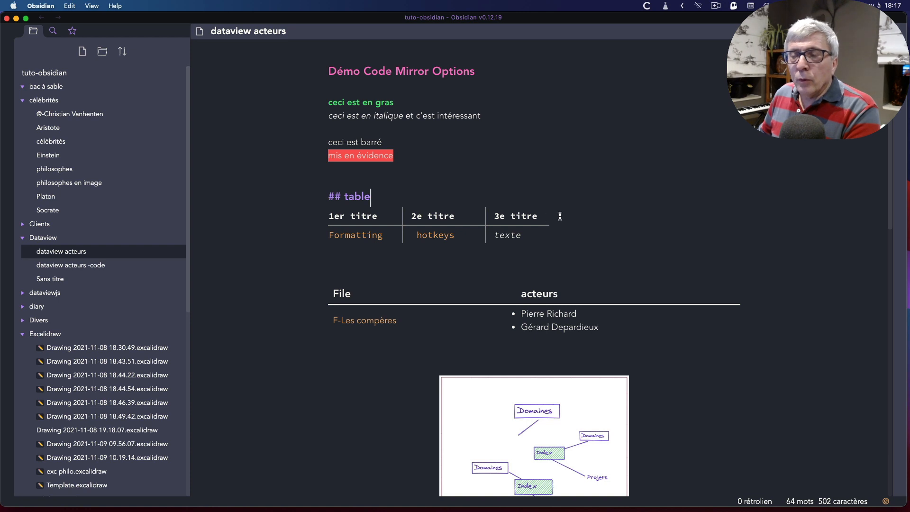
click(537, 218)
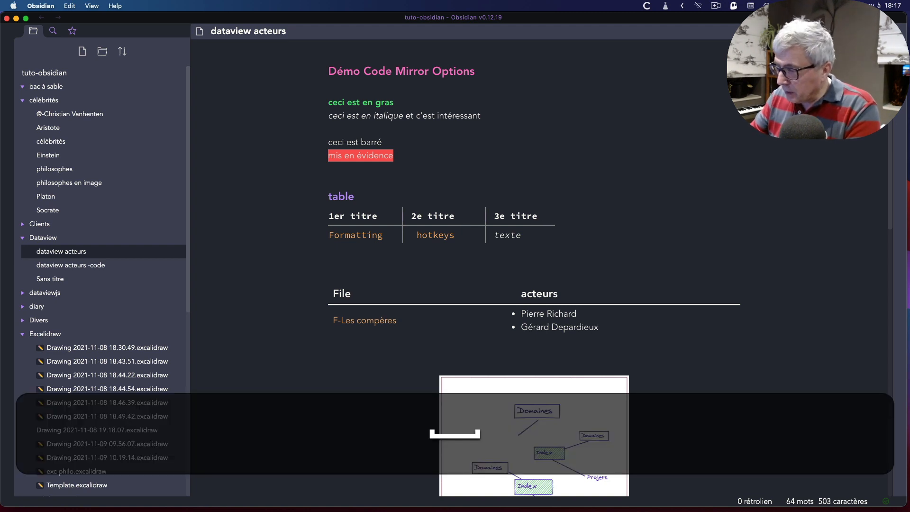
text(| )
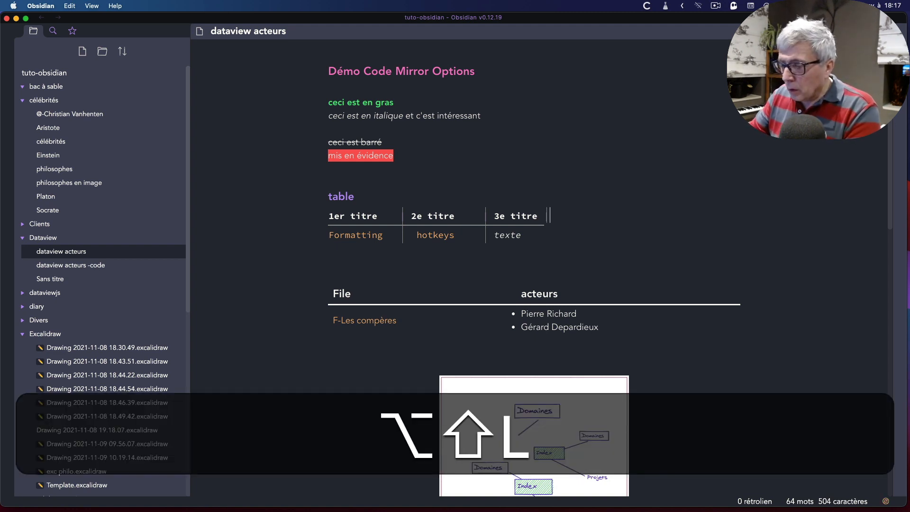
text(44)
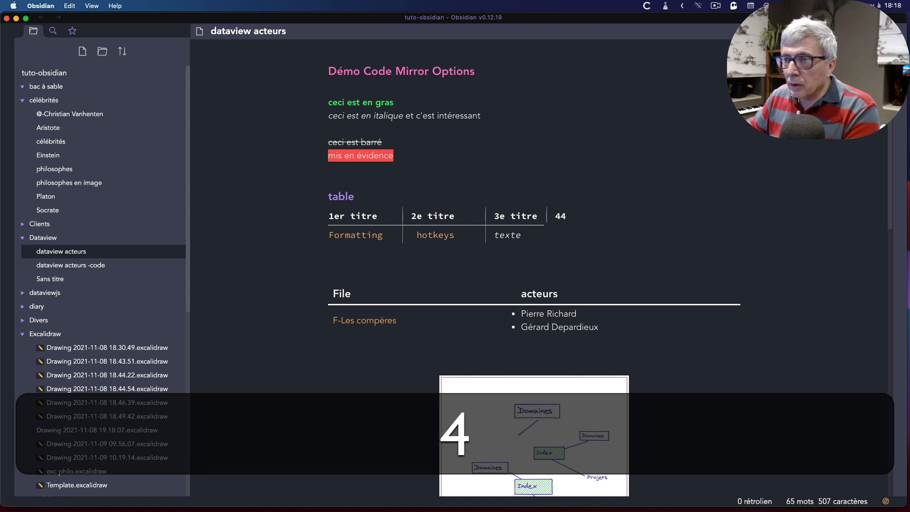
Step: Extend the table's separator row with "| --" for the fourth column
click(536, 228)
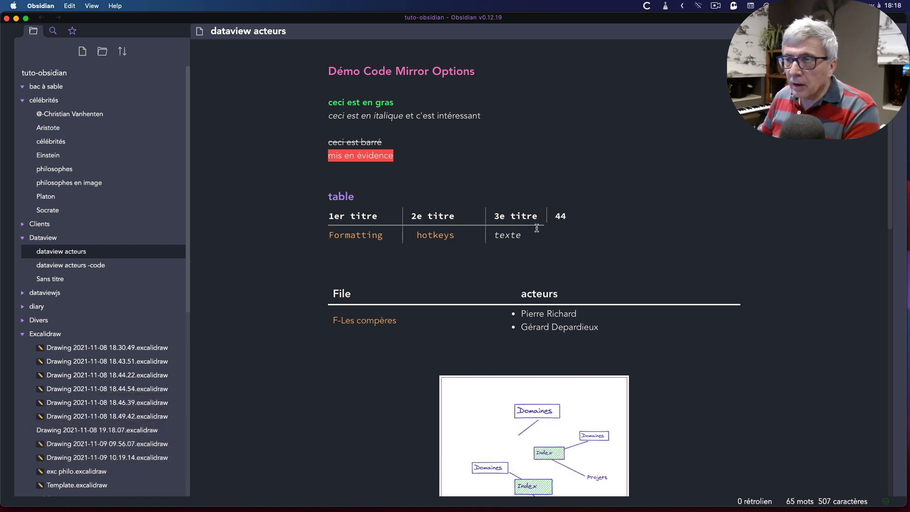
click(471, 225)
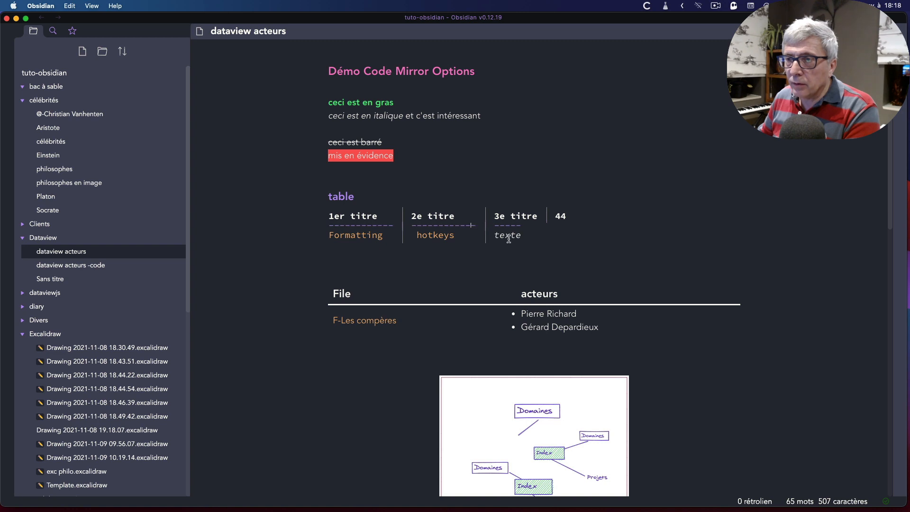
key(alt+shift)
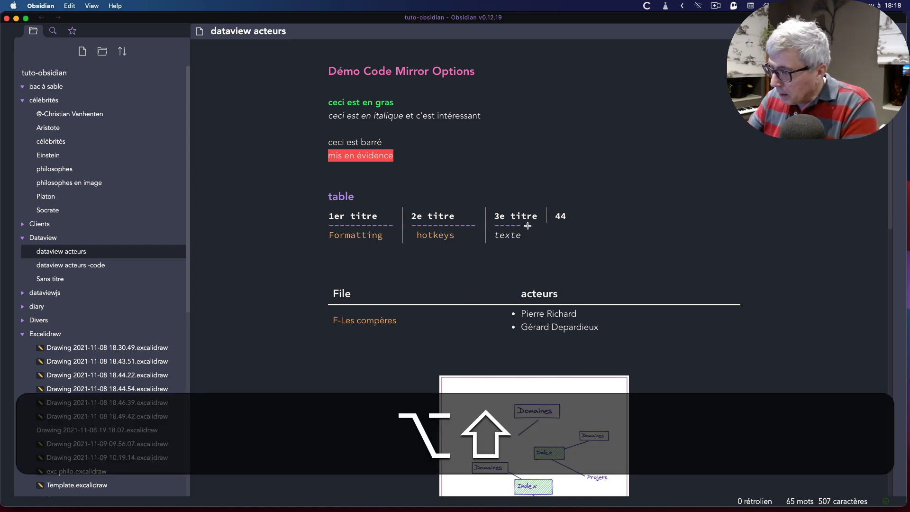
text(|)
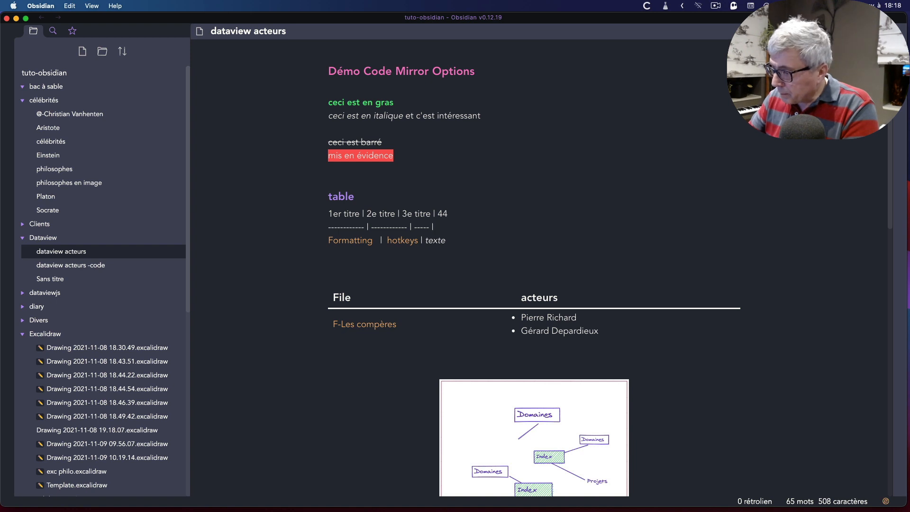
text( --)
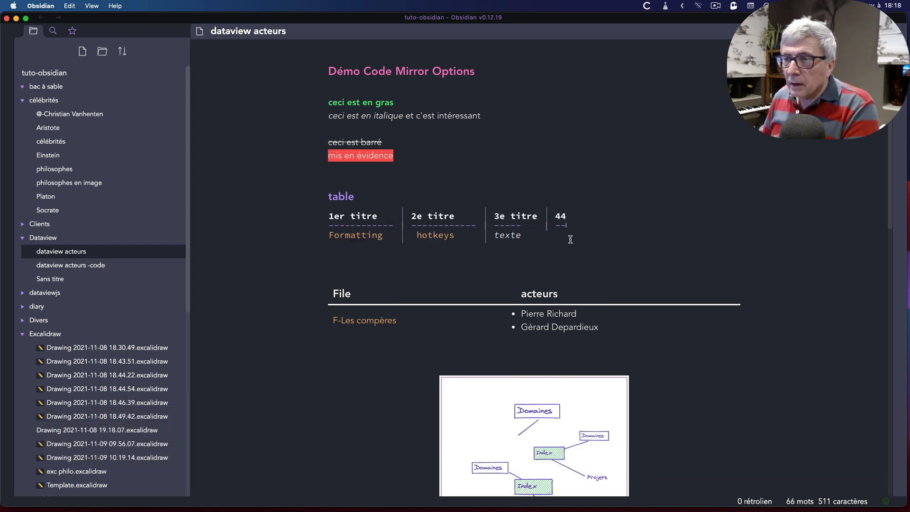
Step: Add a fourth cell containing "wxqs" after "texte" in the table's body row and leave the table
click(543, 238)
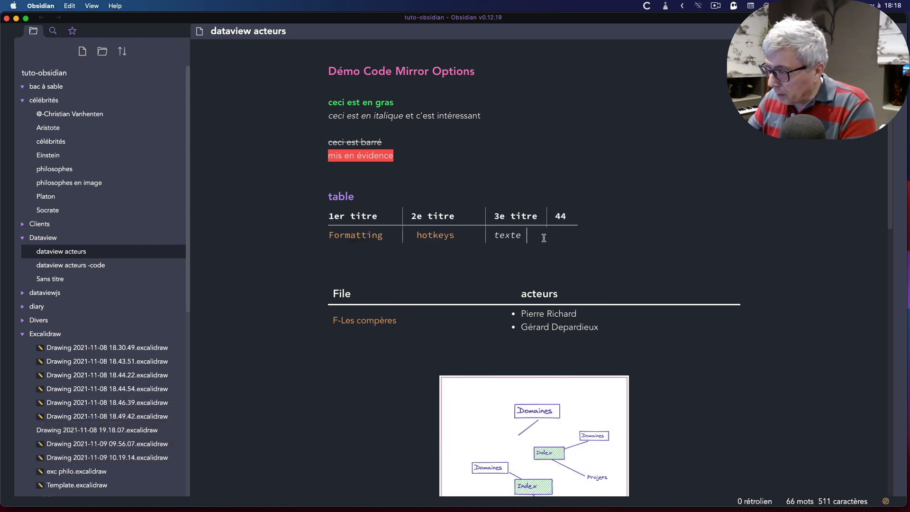
text(|)
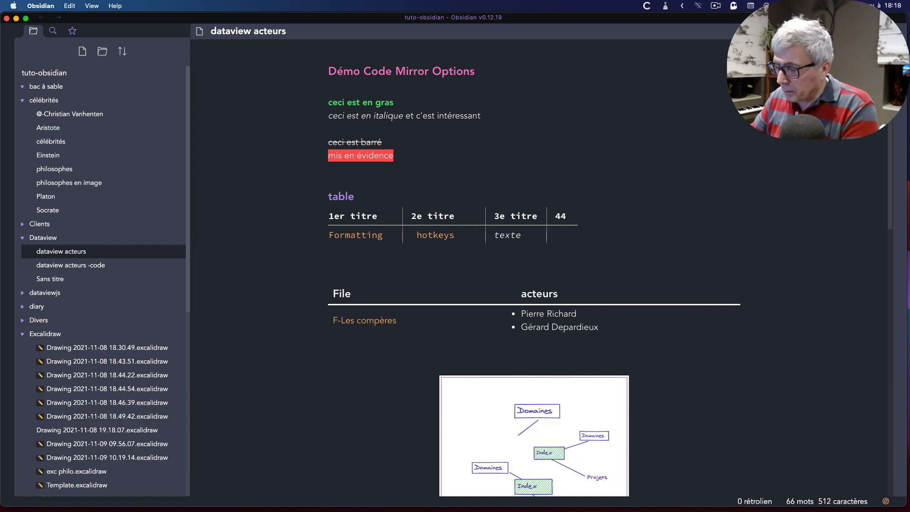
text(wxqs)
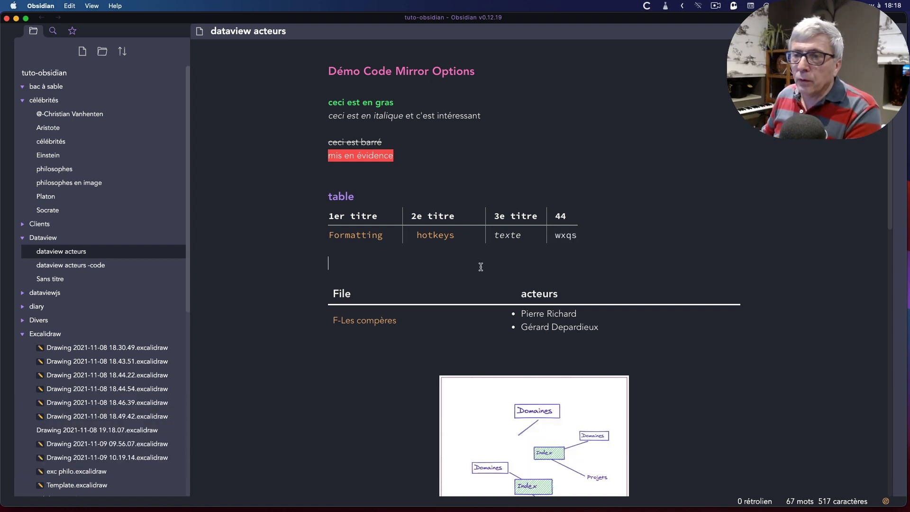
click(521, 284)
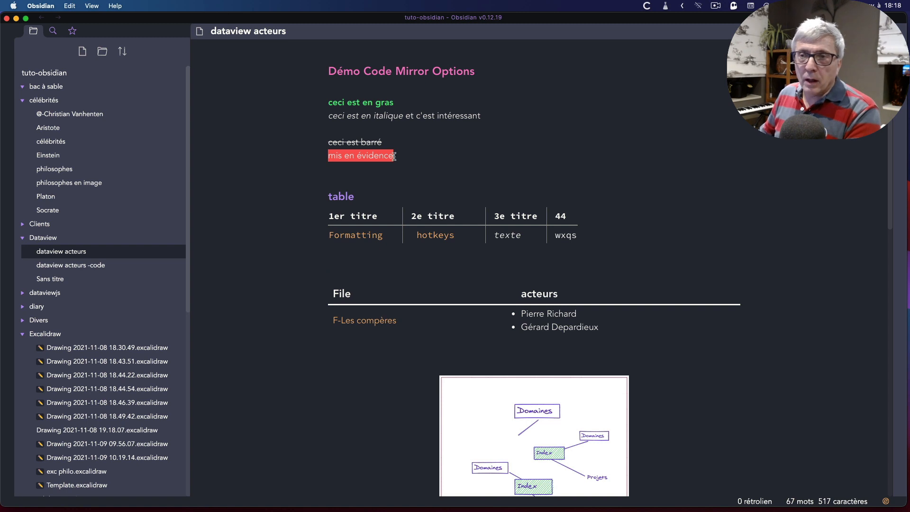
Step: Reveal the source code of the Dataview query below the table, and return it to its rendered form
scroll(404, 185, down, 3)
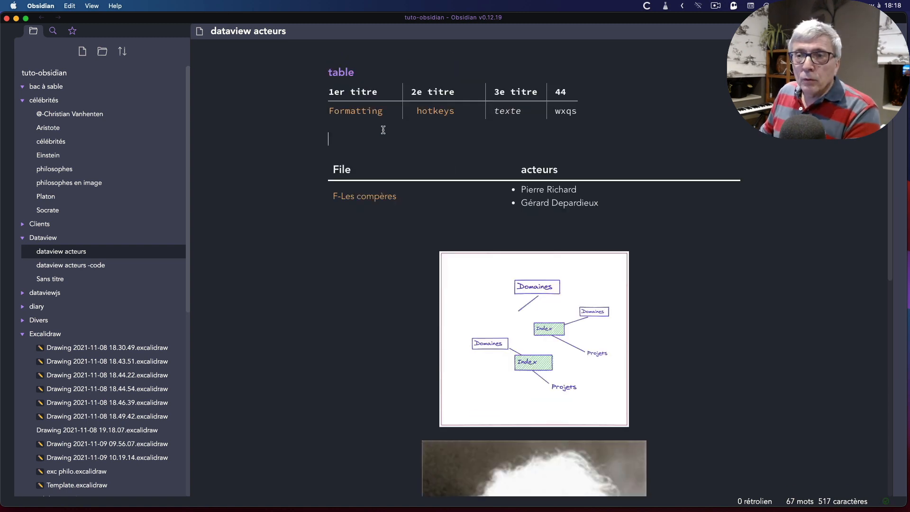
mouse_move(342, 159)
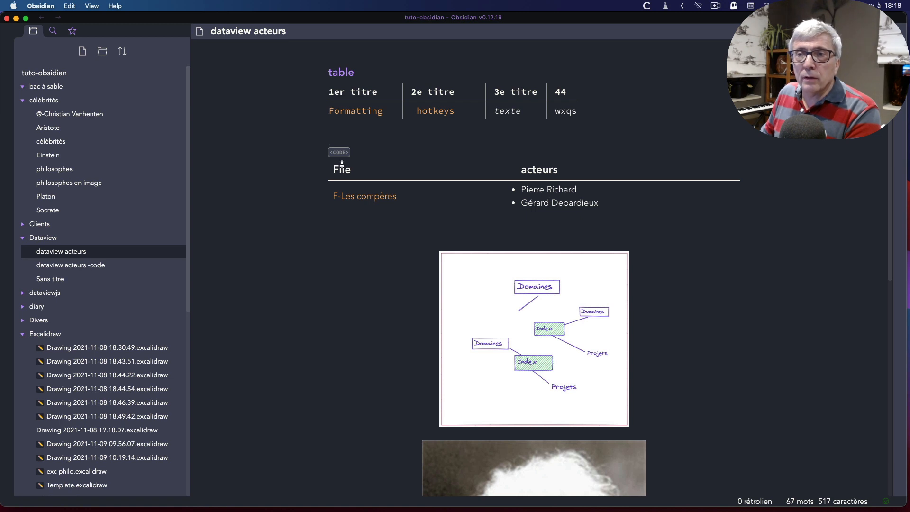
click(340, 154)
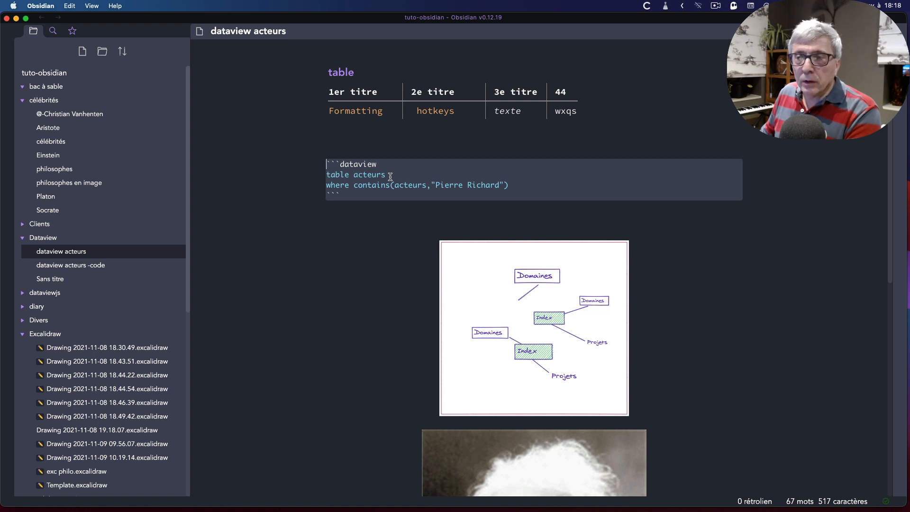
click(397, 210)
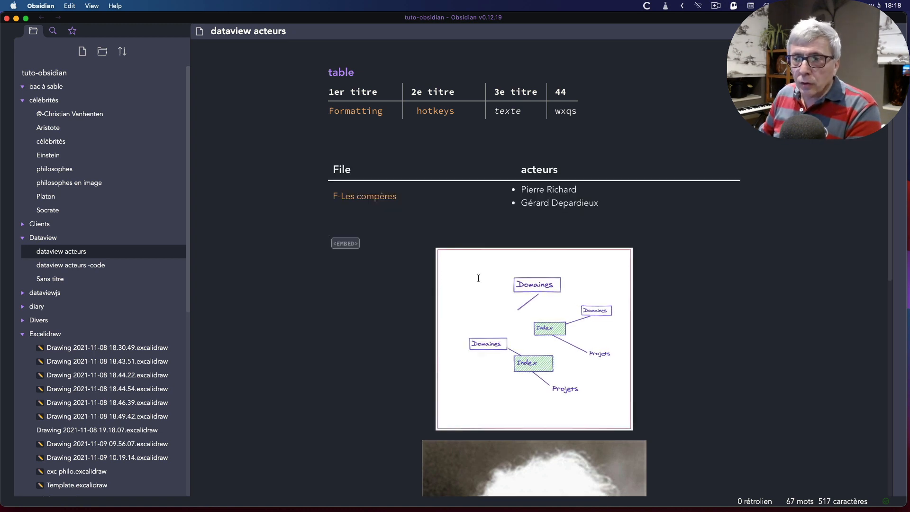
Step: Check the embed links behind the Excalidraw drawing and the Einstein photo, and return both to rendered images
click(347, 245)
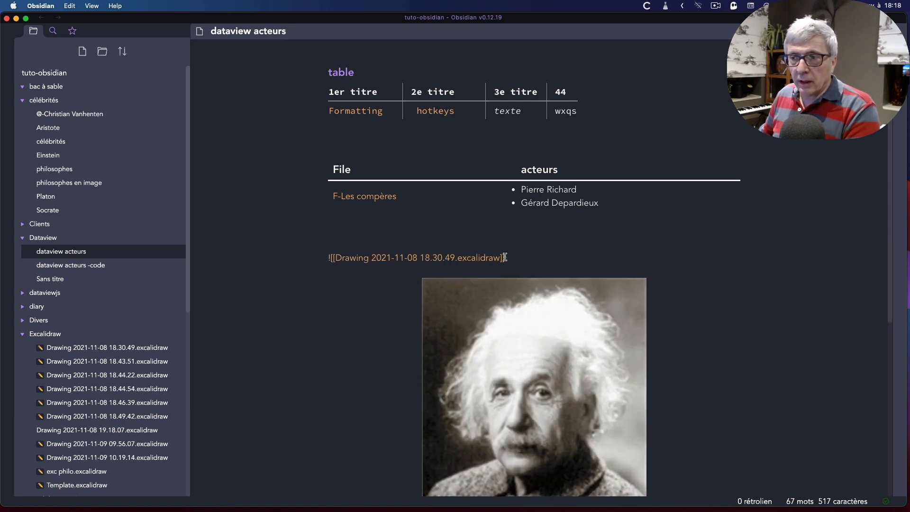
scroll(509, 258, down, 2)
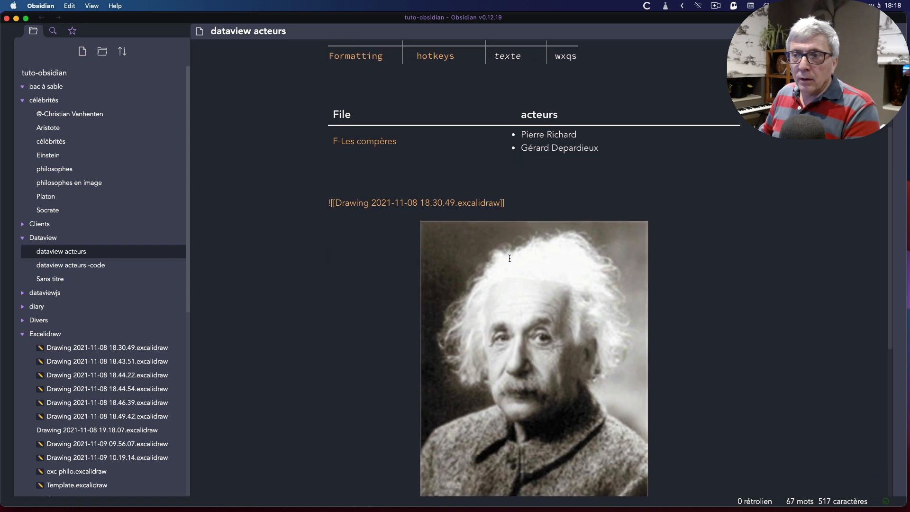
click(418, 275)
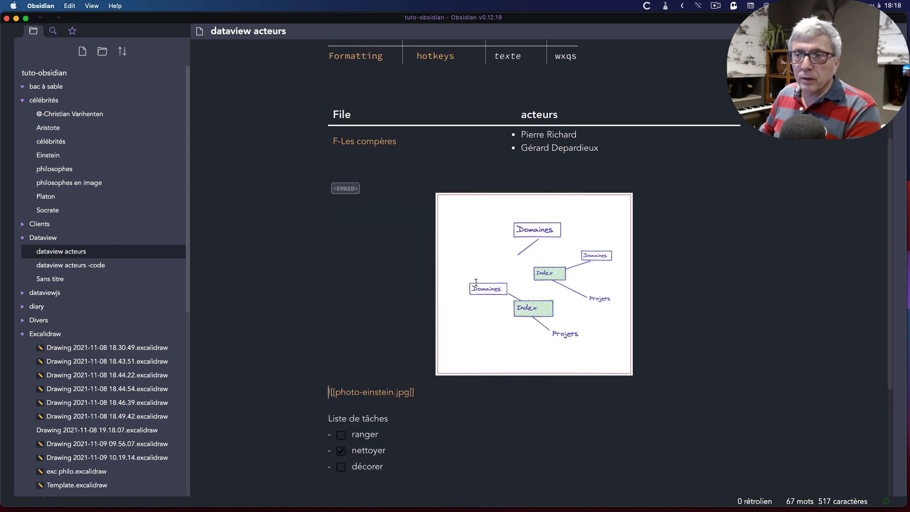
click(351, 192)
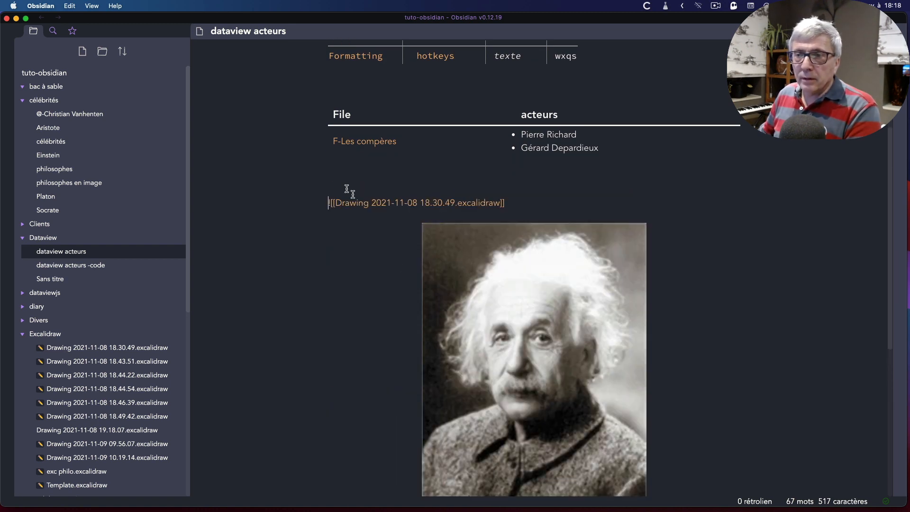
click(384, 164)
Step: In the Liste de tâches, mark ranger and décorer as done and nettoyer as not done
scroll(379, 275, down, 3)
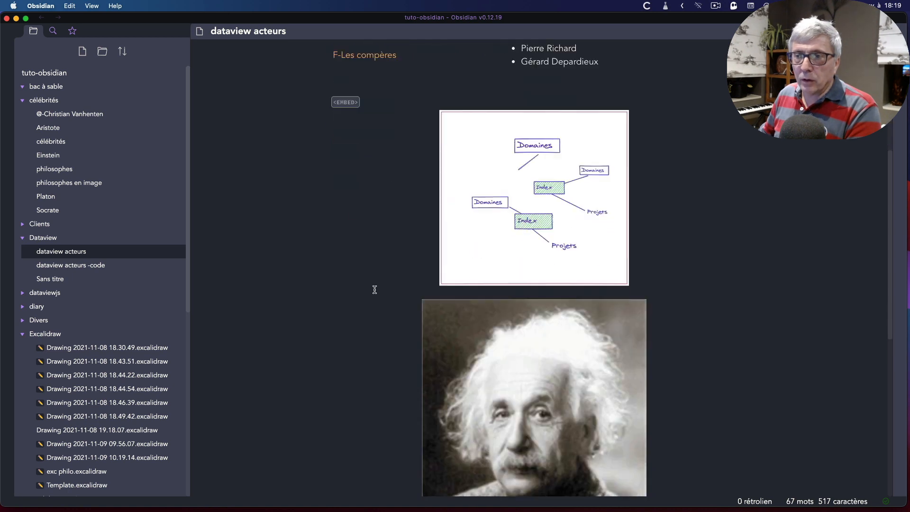
scroll(374, 289, down, 9)
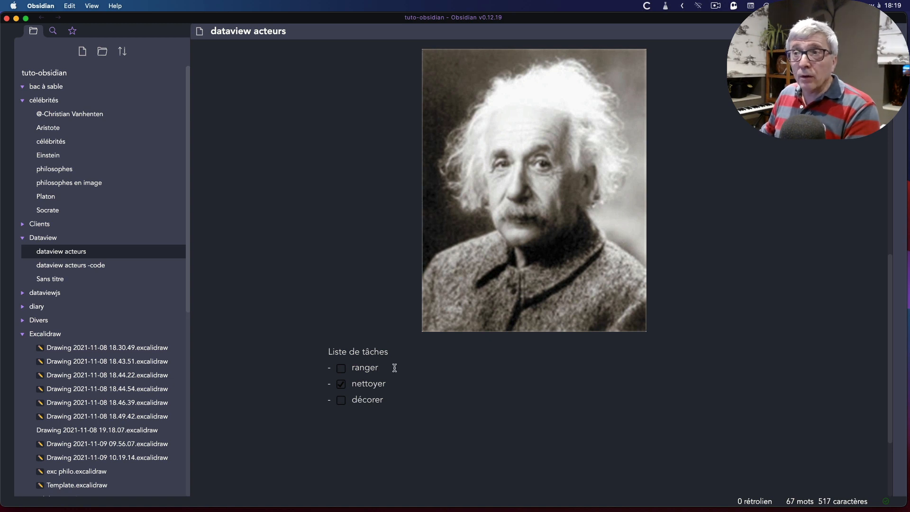
click(343, 370)
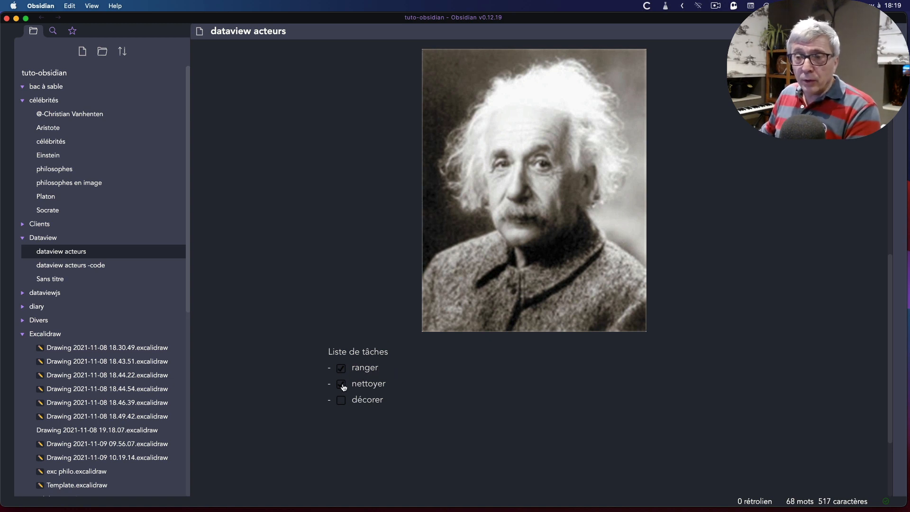
click(342, 384)
click(342, 402)
click(342, 384)
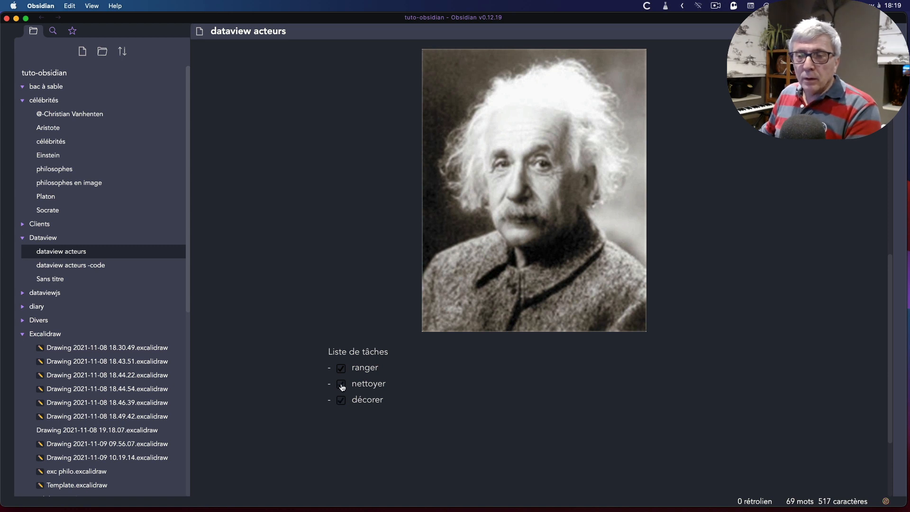
click(341, 384)
click(342, 369)
click(342, 370)
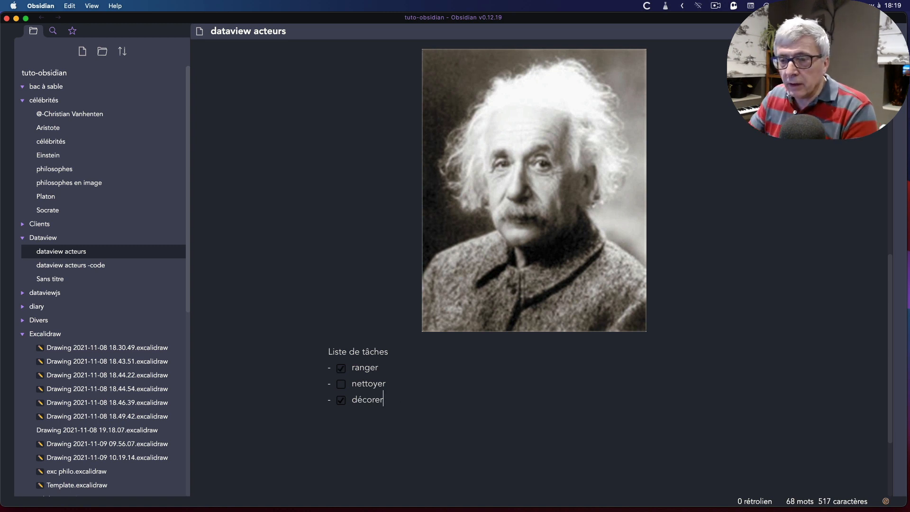
Step: Add an unchecked task "photographier" below décorer in the task list
key(Return)
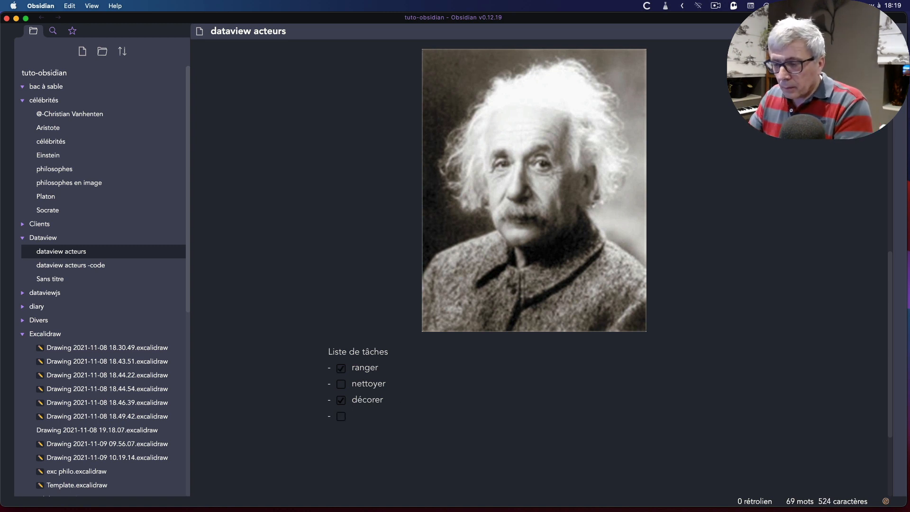
text(p)
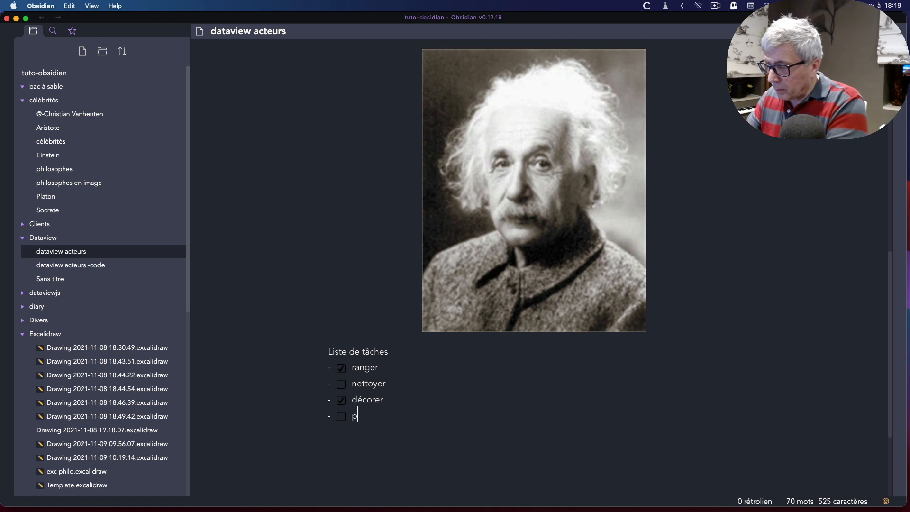
text(hotogra)
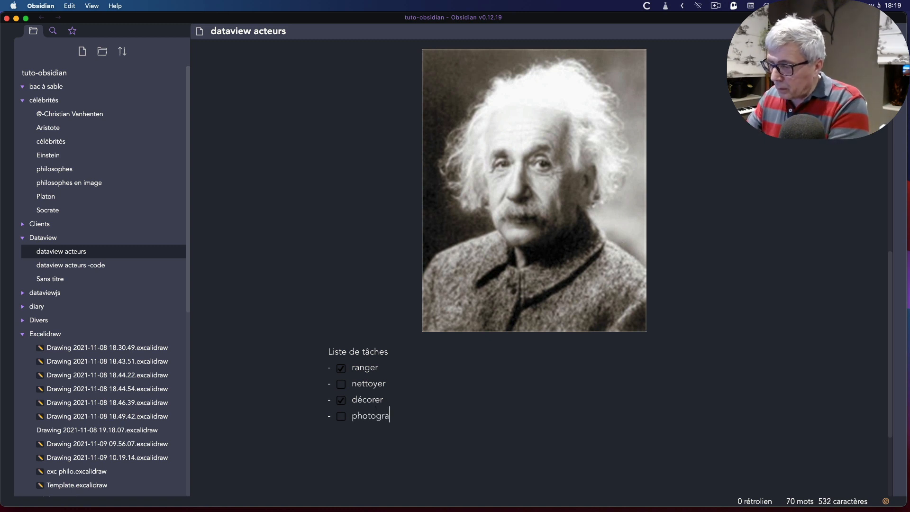
text(phier)
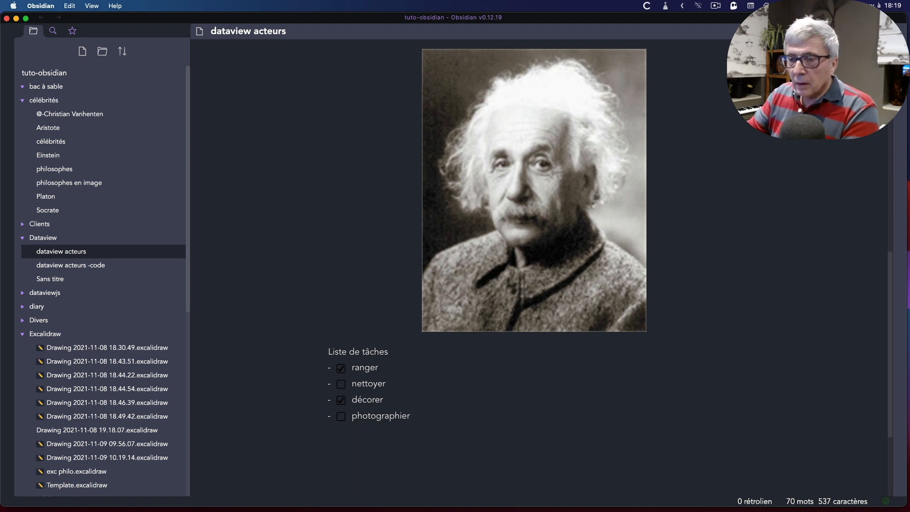
key(Return)
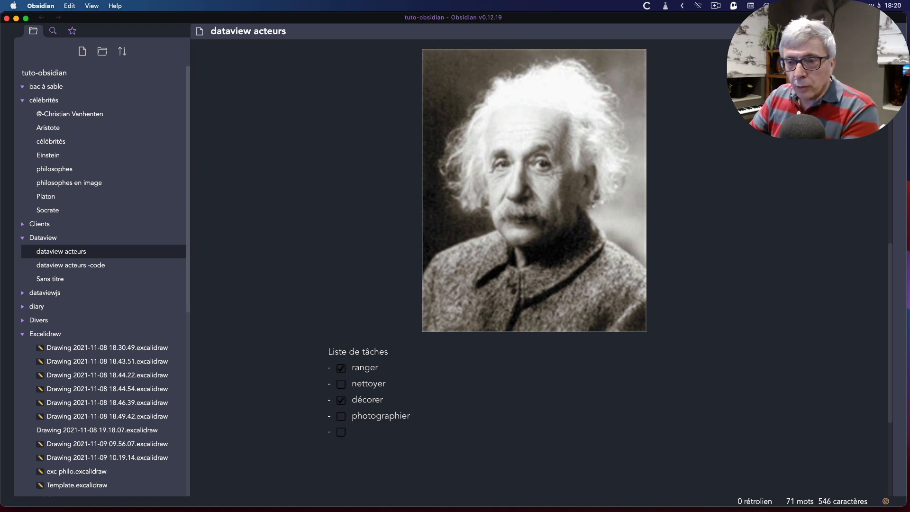
text(sds)
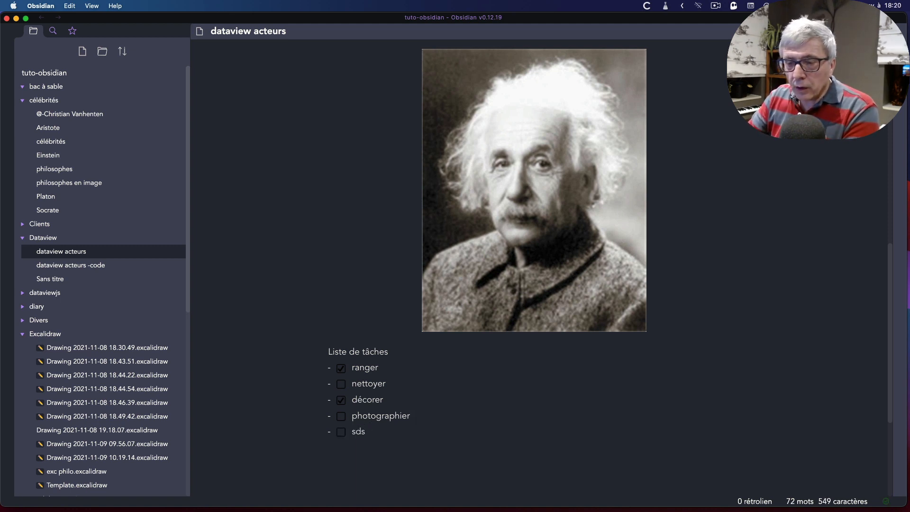
key(BackSpace)
key(BackSpace)
key(BackSpace)
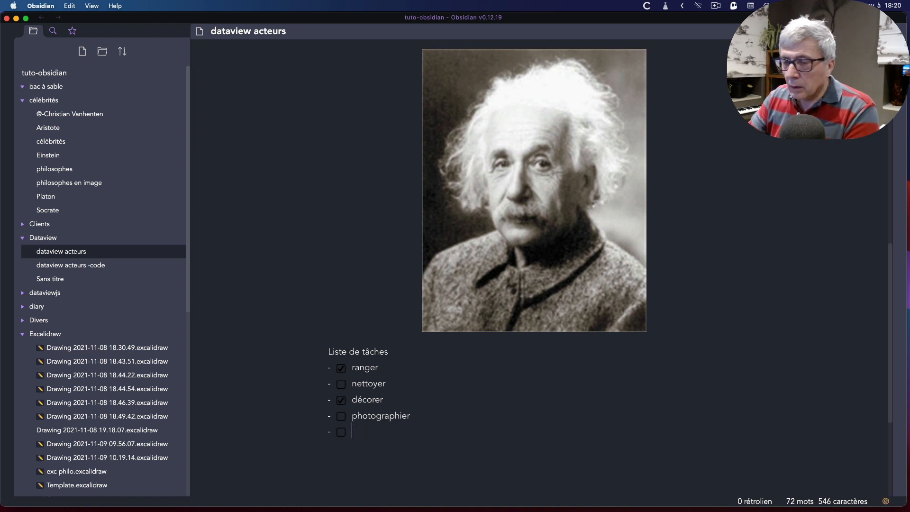
key(BackSpace)
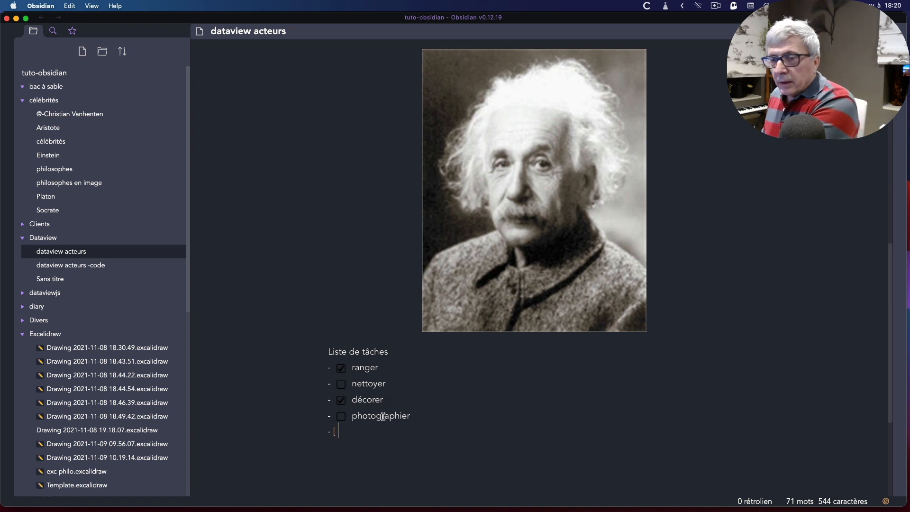
key(BackSpace)
key(BackSpace)
key(BackSpace)
key(BackSpace)
key(BackSpace)
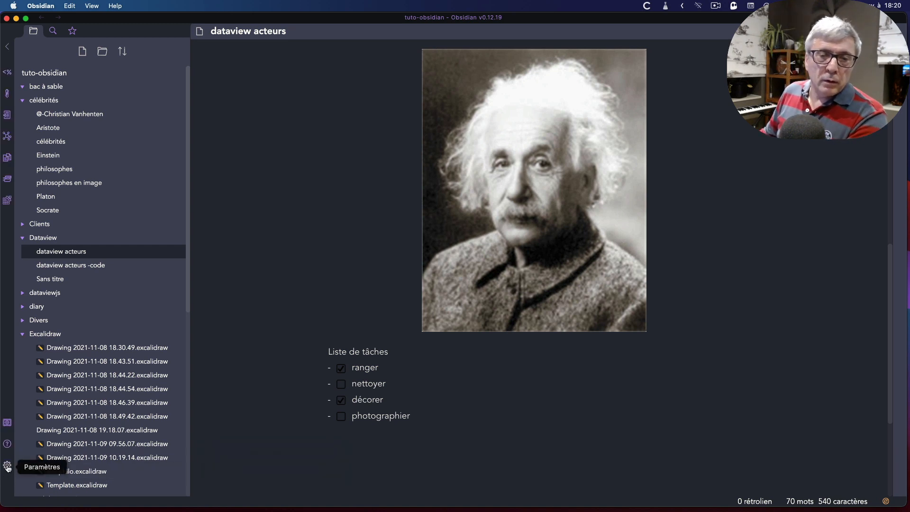
Step: Review the Markdown Parsing settings of the CodeMirror Options plugin, from Hide Markdown Tokens to Style Checkboxes
click(8, 466)
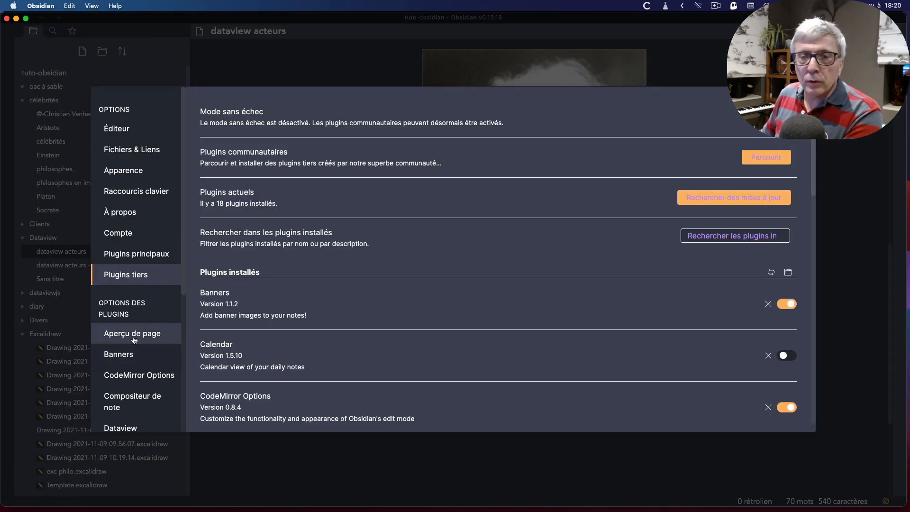
click(149, 374)
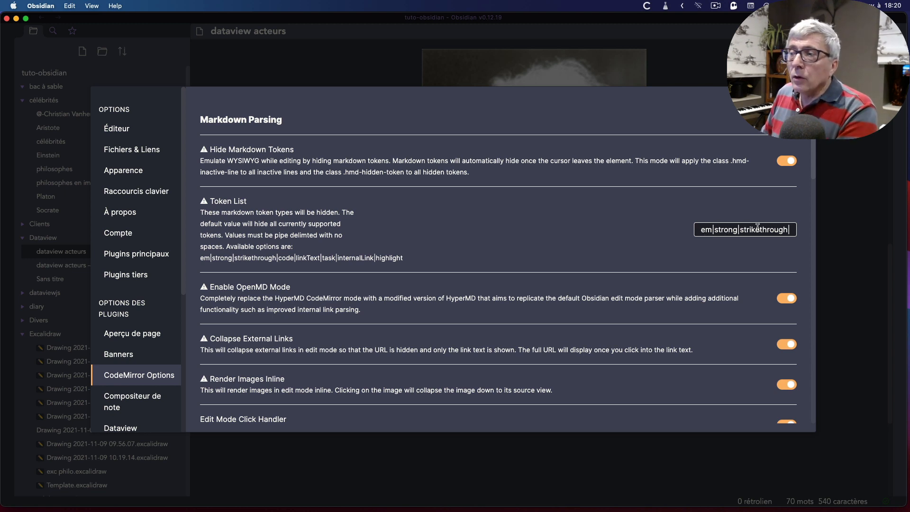
scroll(475, 270, down, 3)
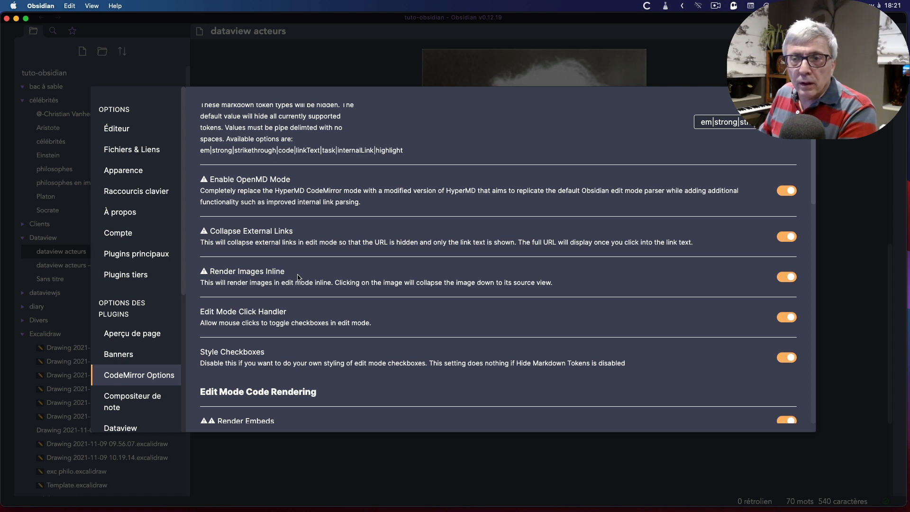
scroll(305, 279, down, 3)
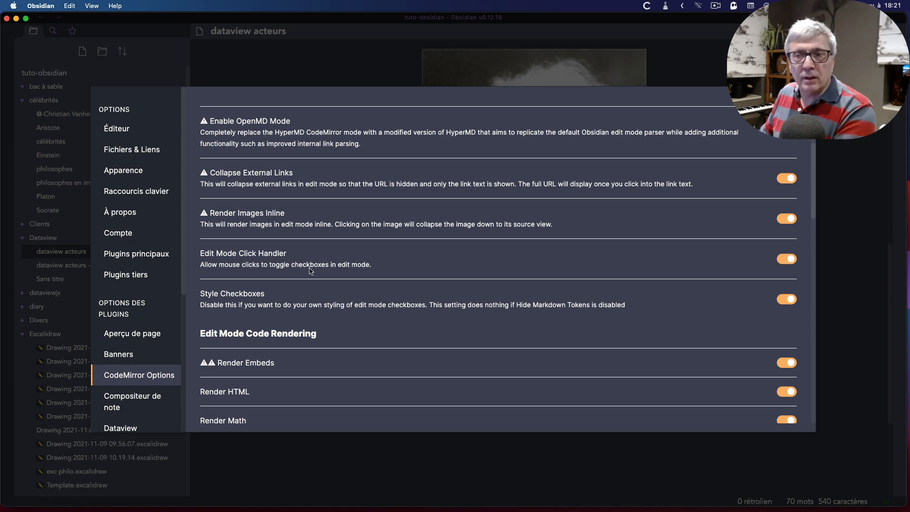
scroll(310, 271, down, 2)
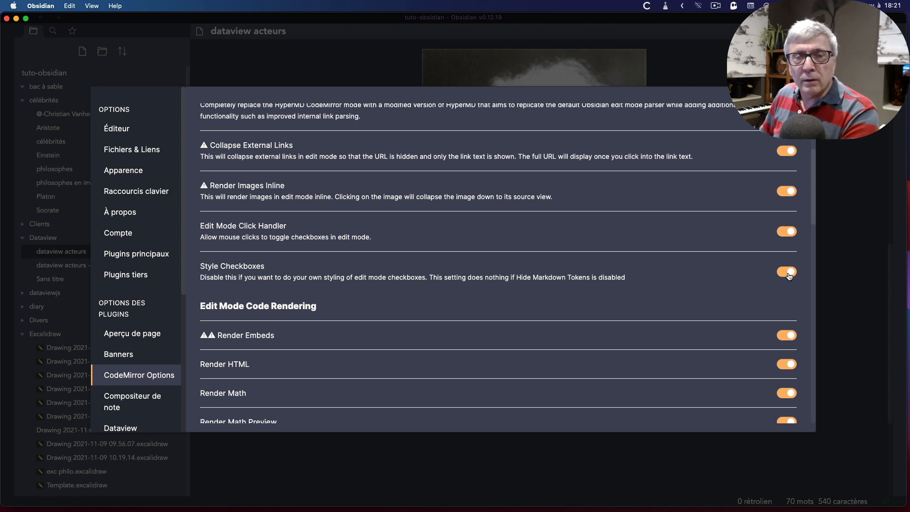
scroll(701, 321, down, 2)
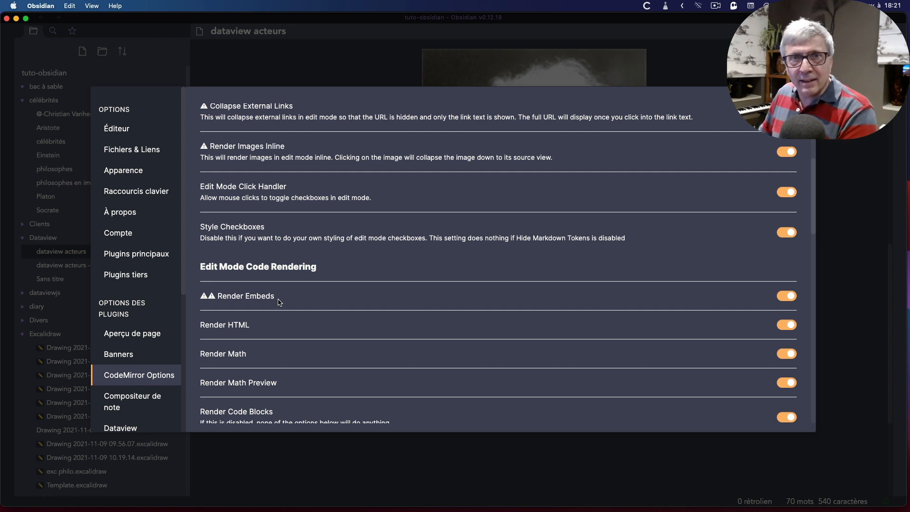
Step: Review the Edit Mode Code Rendering settings of CodeMirror Options, from Render Embeds to Render Banners
scroll(278, 302, down, 3)
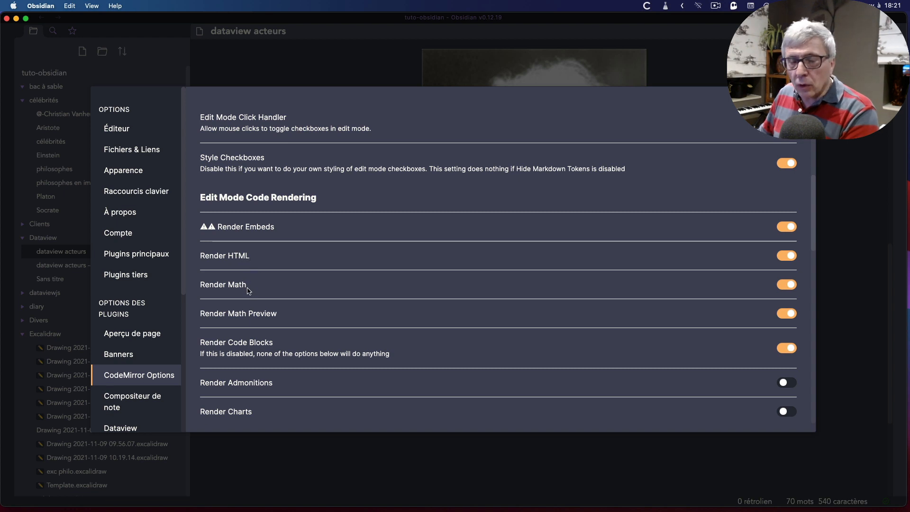
scroll(267, 289, down, 1)
scroll(267, 289, down, 3)
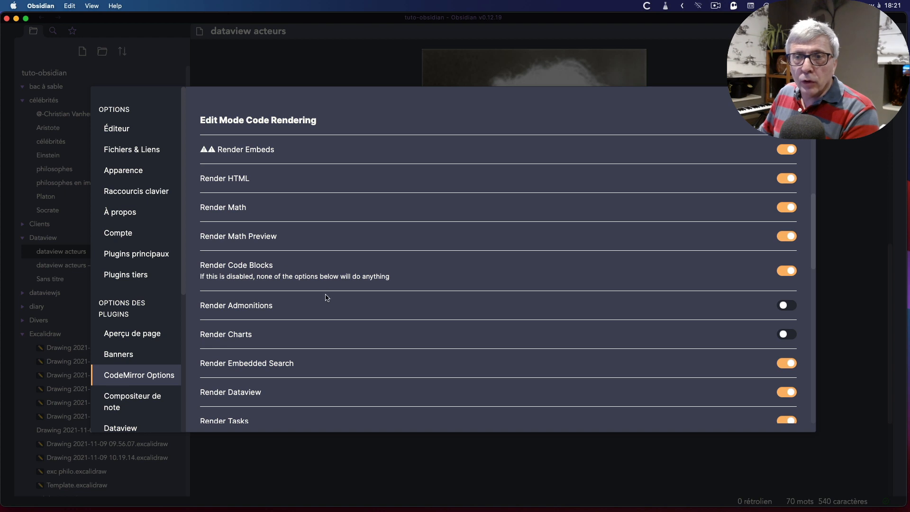
scroll(317, 298, down, 1)
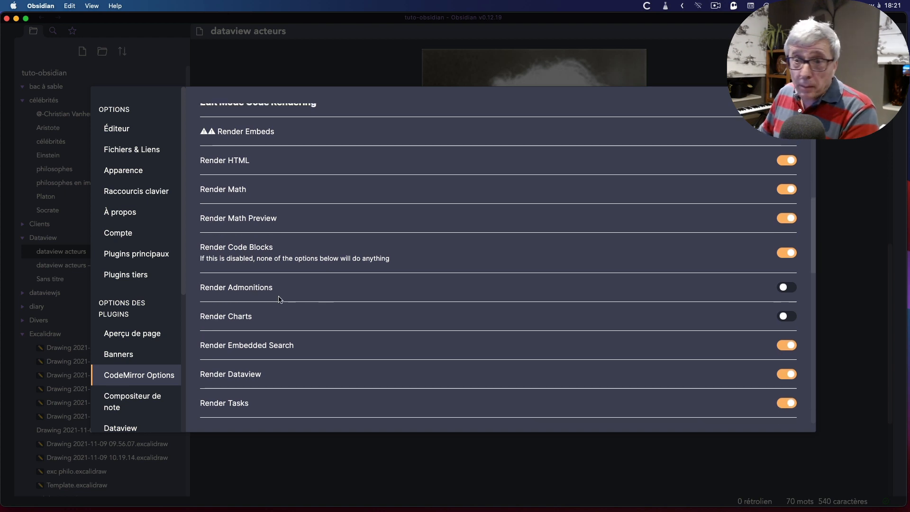
scroll(279, 300, down, 3)
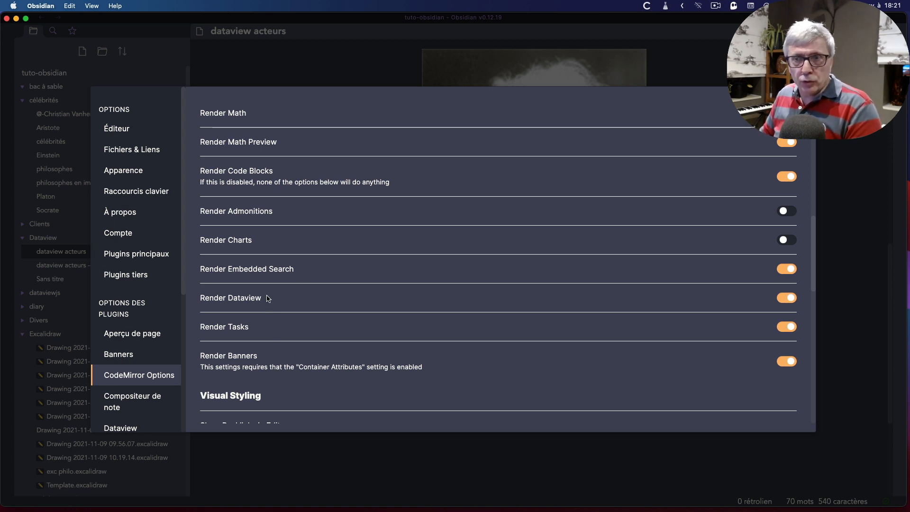
scroll(269, 325, down, 1)
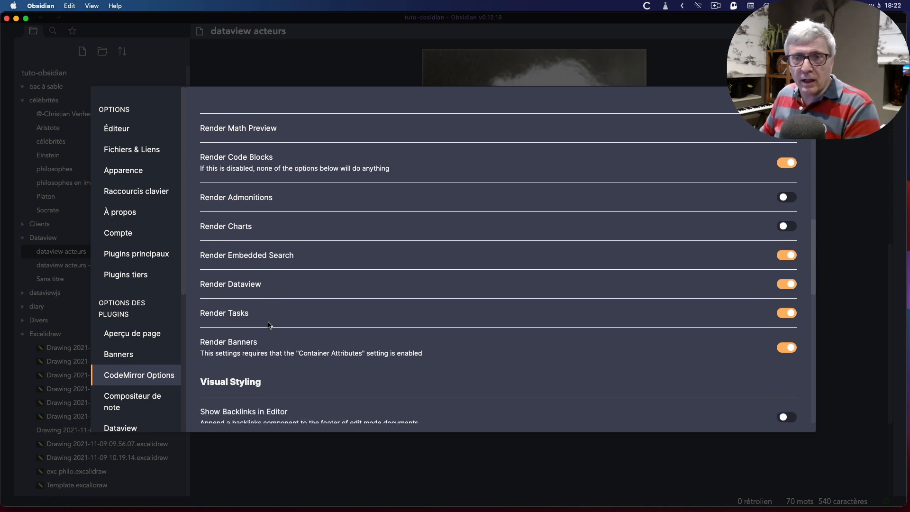
scroll(269, 325, down, 2)
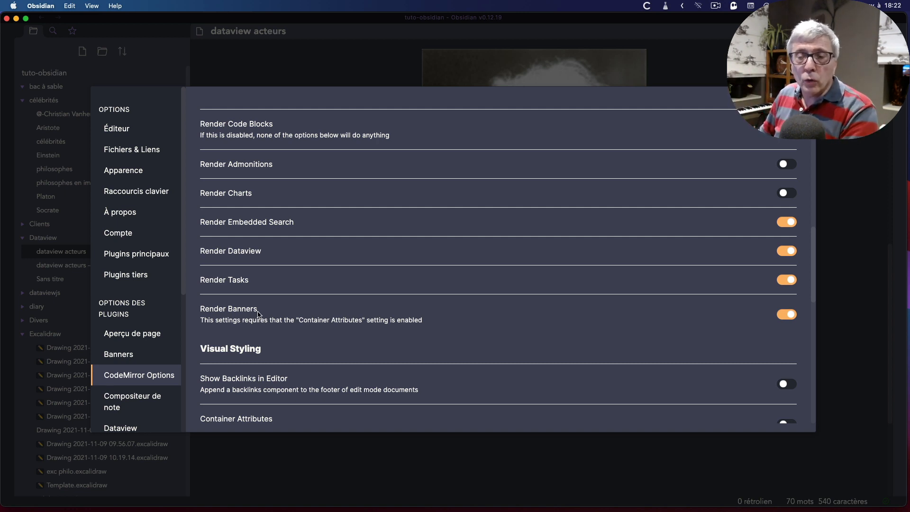
Step: Enable Show Backlinks in Editor under Visual Styling, and expand Occurences non liées at the foot of the dataview acteurs note
scroll(300, 331, down, 4)
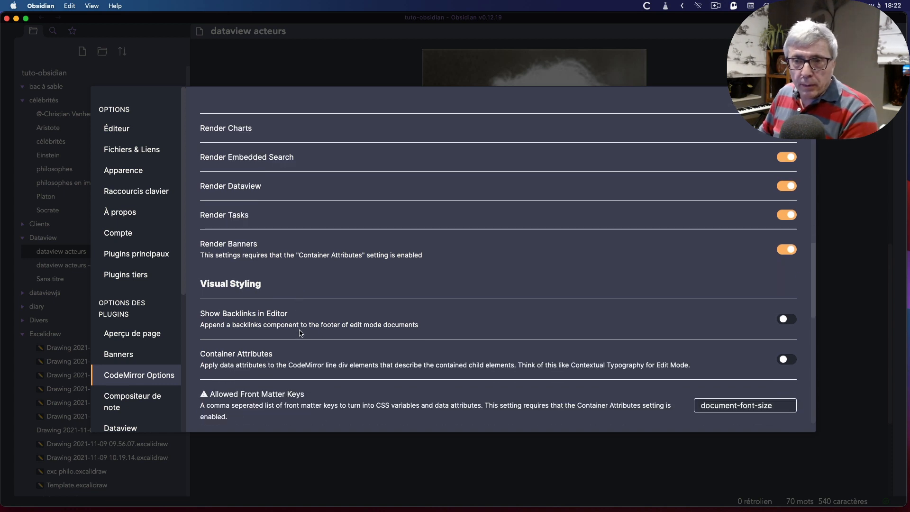
scroll(300, 334, down, 1)
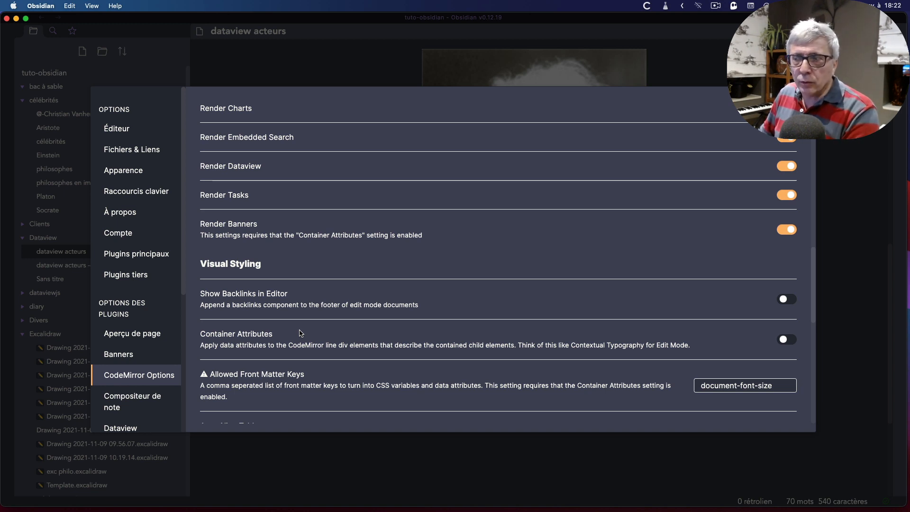
scroll(300, 333, down, 5)
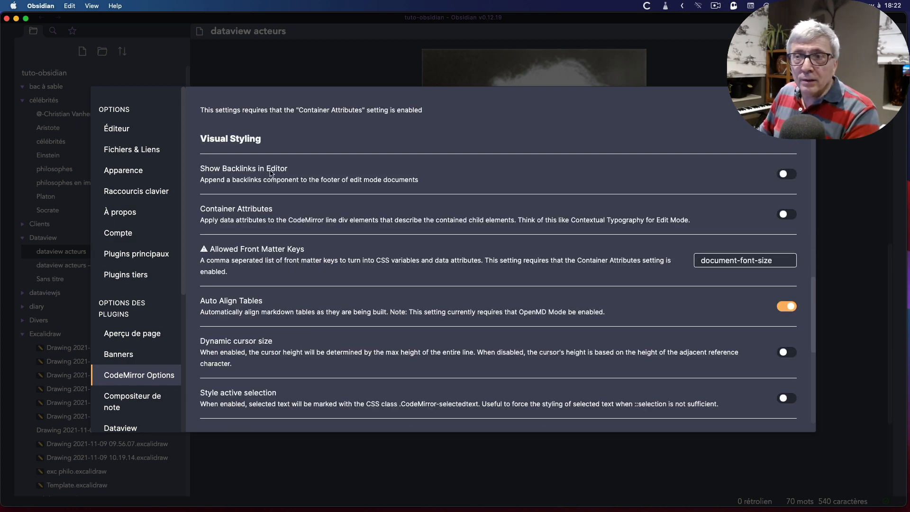
click(788, 175)
key(Escape)
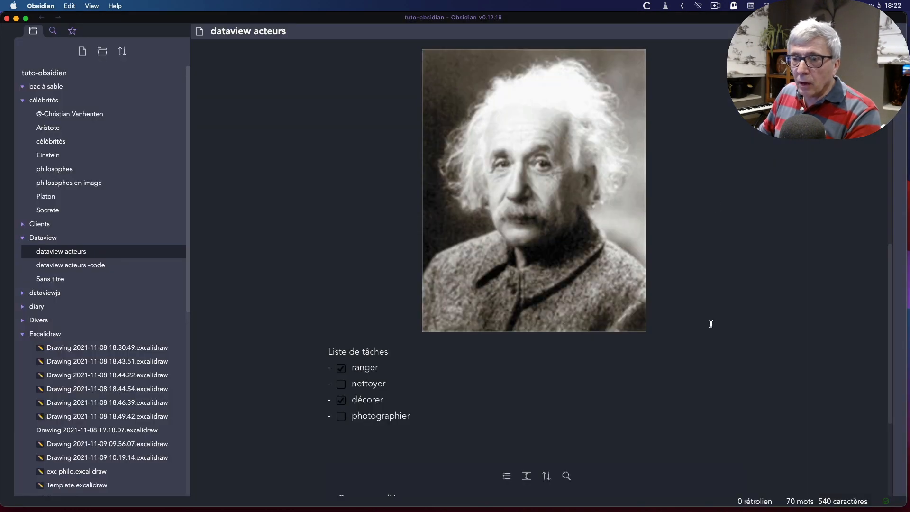
scroll(711, 323, down, 4)
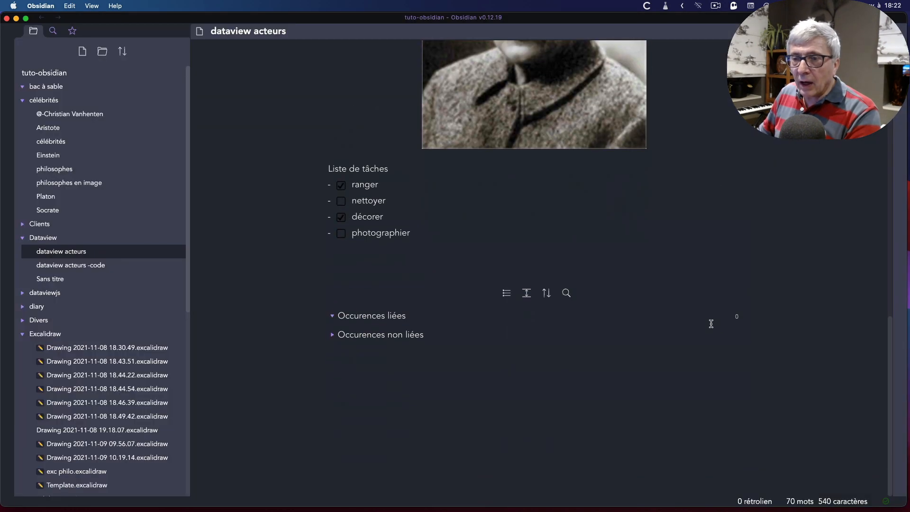
click(332, 334)
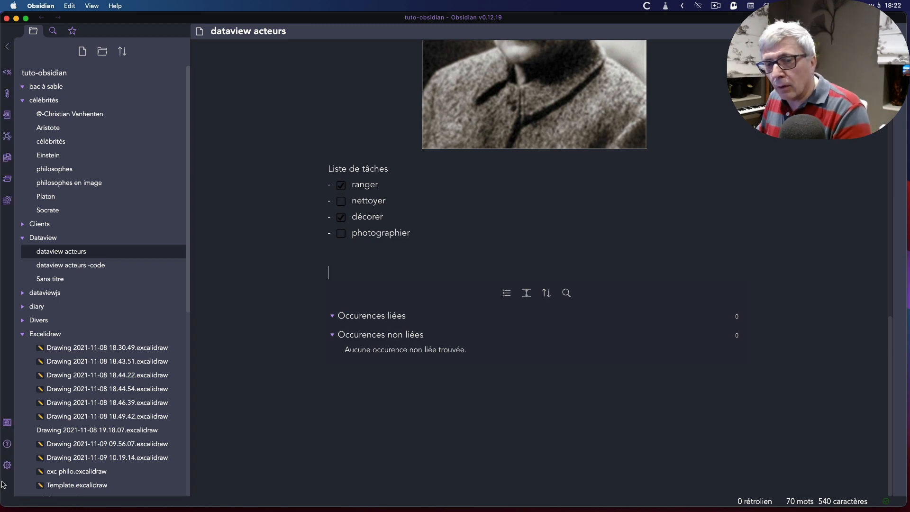
Step: Review the remaining Visual Styling and Syntax Highlighting settings of CodeMirror Options, and return to the note
click(9, 462)
scroll(386, 385, down, 5)
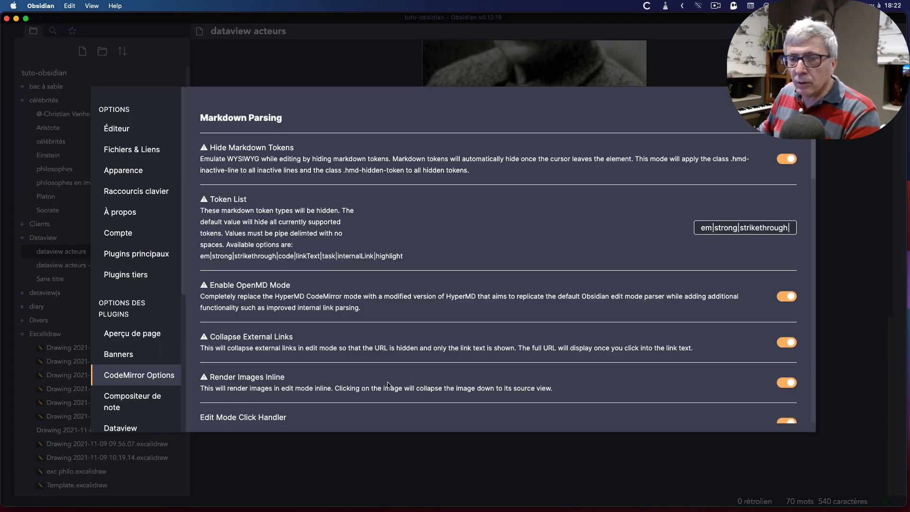
scroll(388, 385, down, 6)
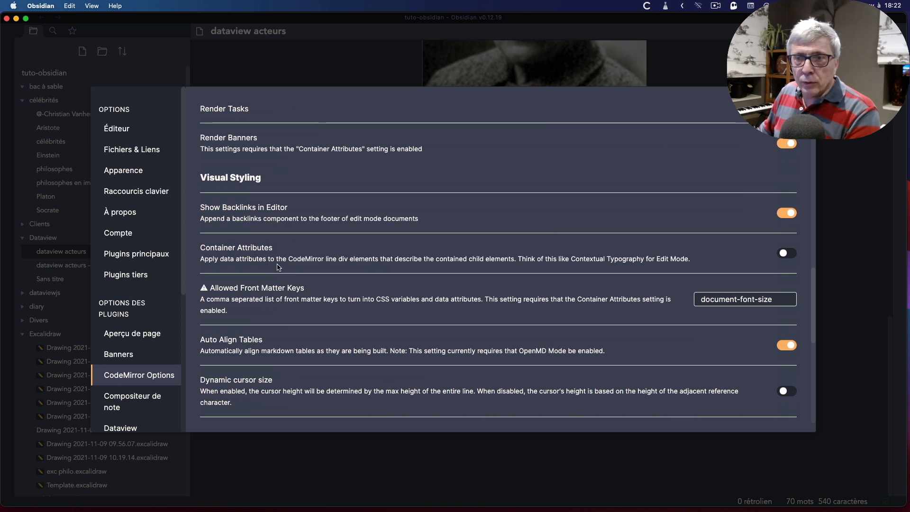
scroll(350, 349, down, 3)
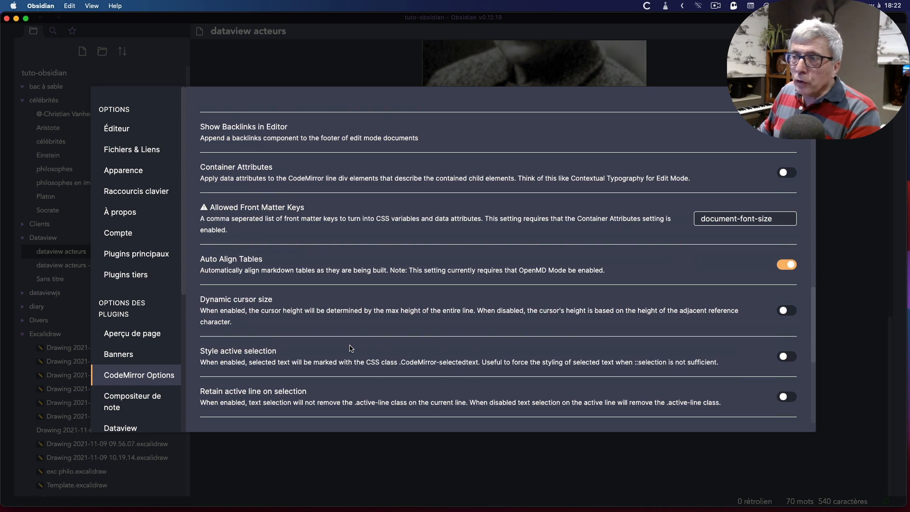
scroll(351, 348, down, 5)
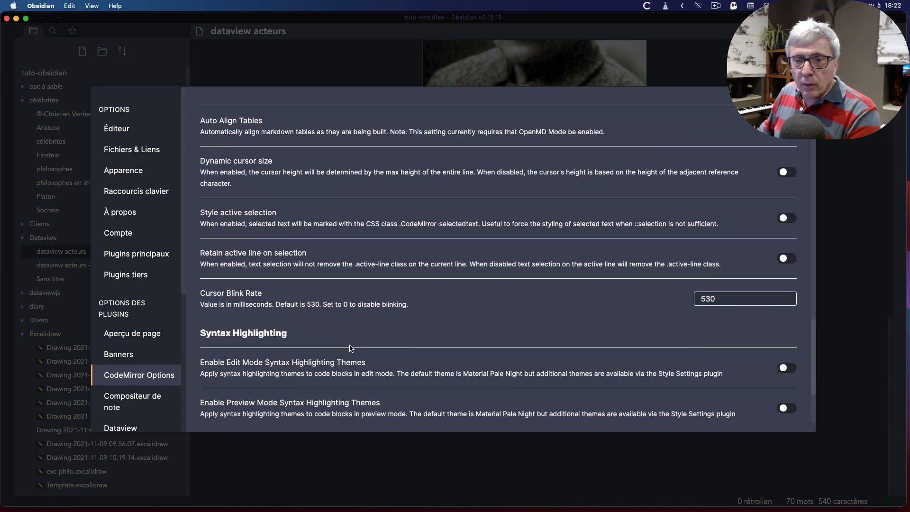
scroll(351, 349, down, 2)
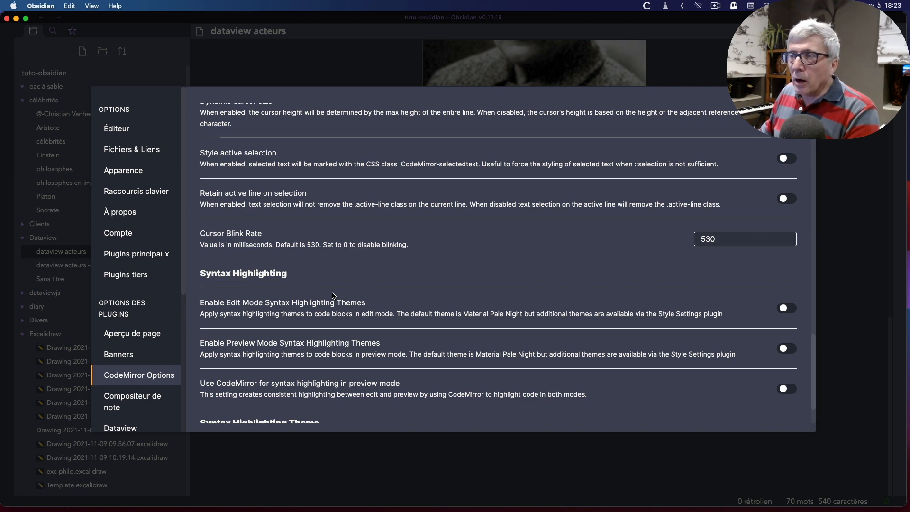
key(Escape)
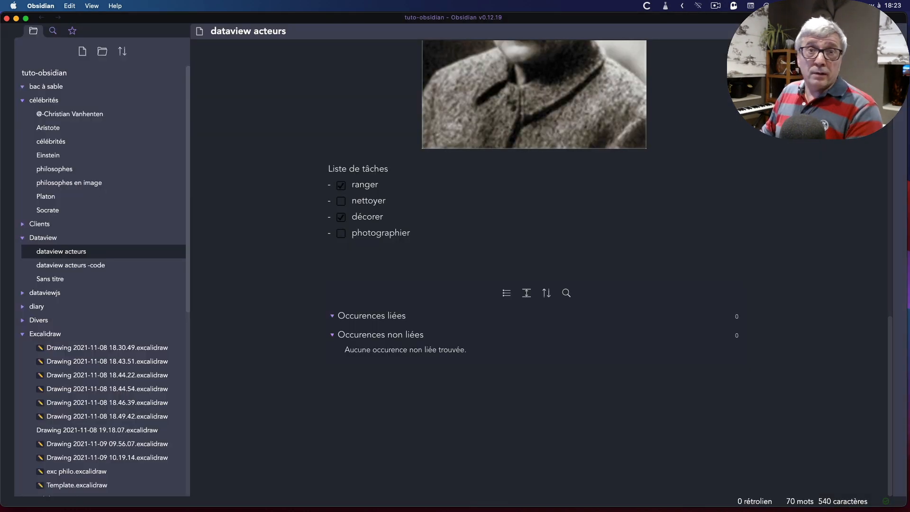